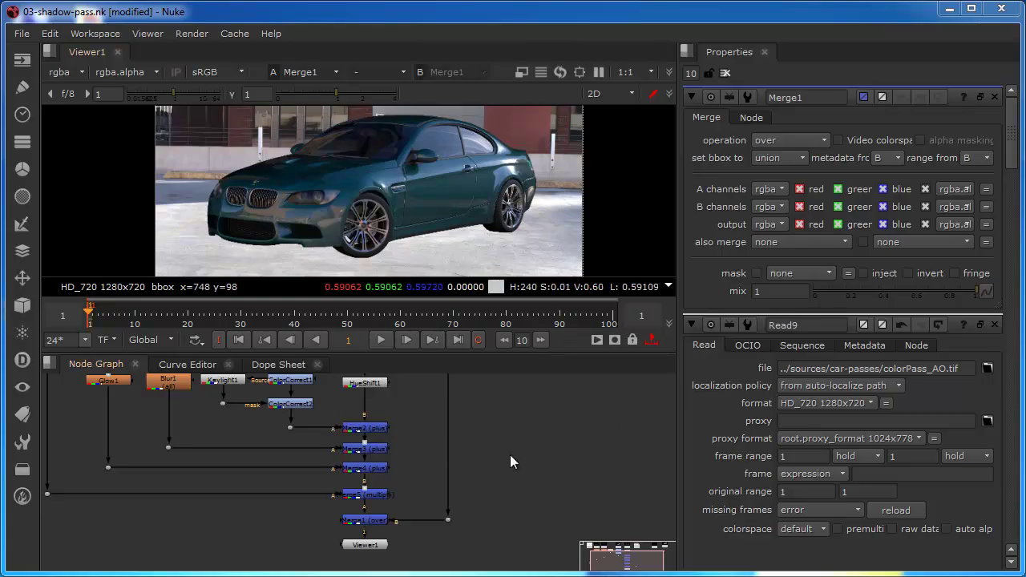
- Inspect the reflection, refraction and ambient occlusion pass reads in the viewer
middle_click_drag(509, 442, 547, 522)
left_click(402, 429)
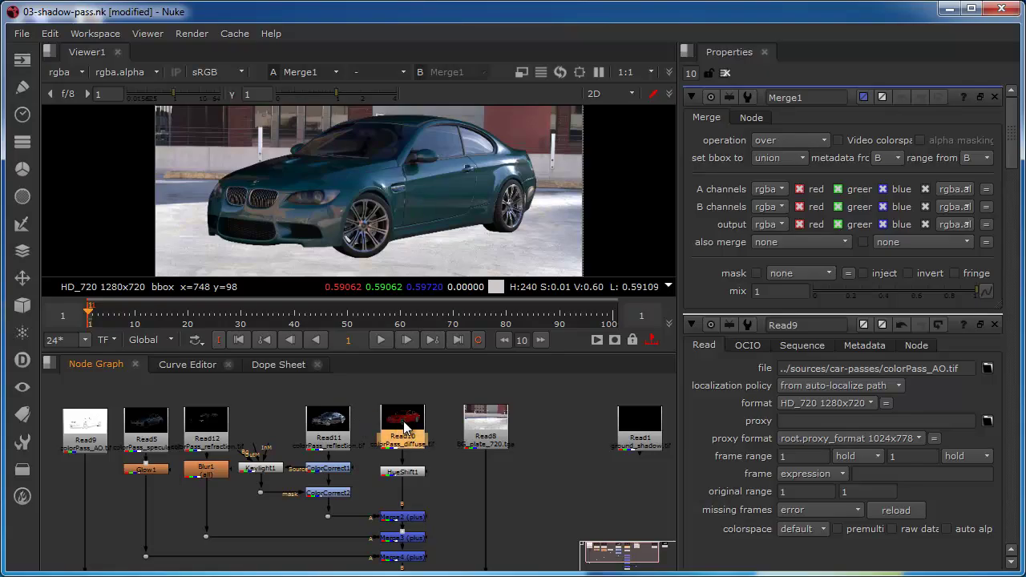
left_click(336, 426)
left_click(224, 416)
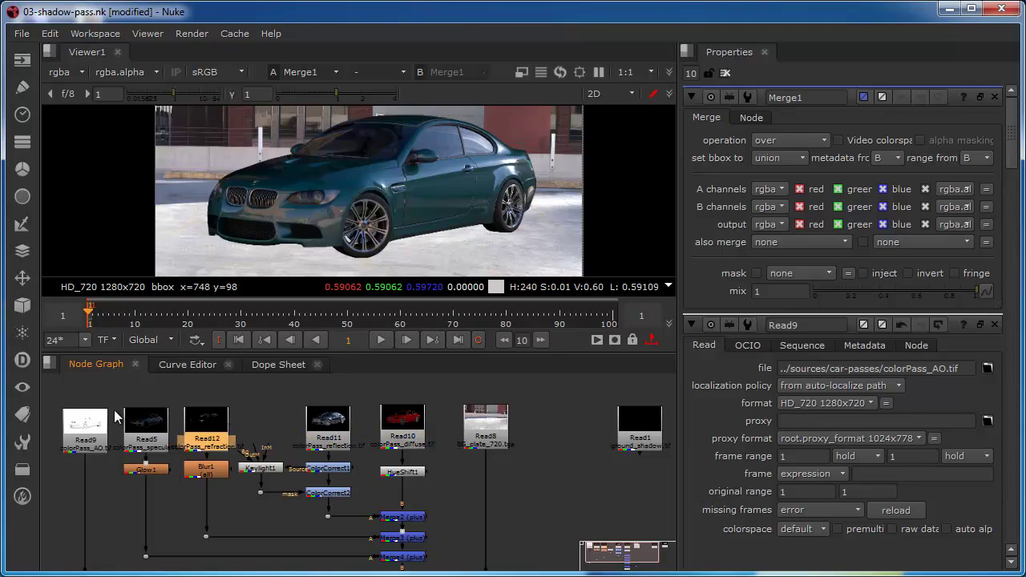
left_click(140, 431)
left_click(81, 417)
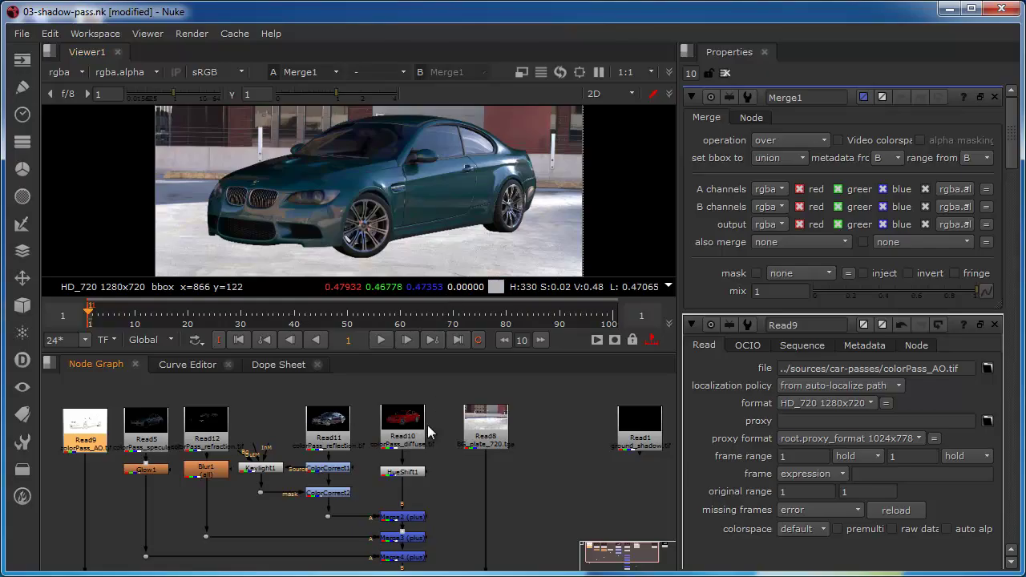
- Toggle the diffuse pass hue shift to compare the original red with the teal car
left_click(398, 472)
key("d")
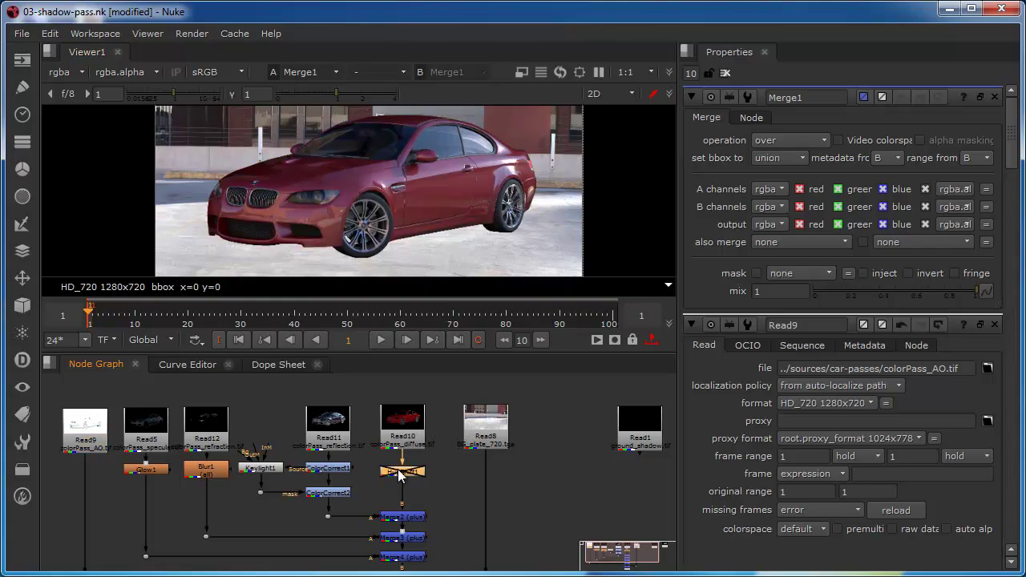
key("d")
key("d")
key("d")
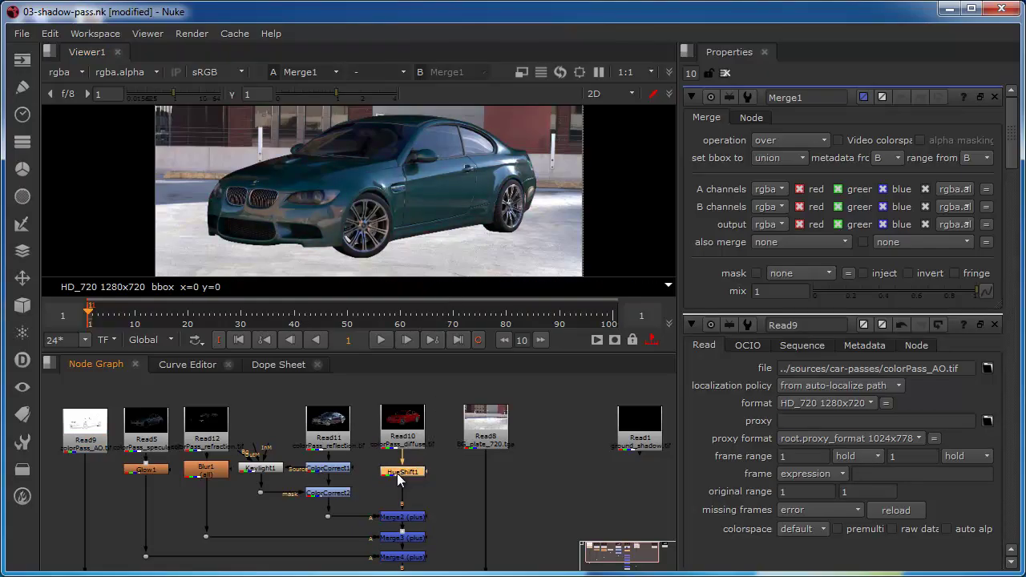
left_click(261, 470)
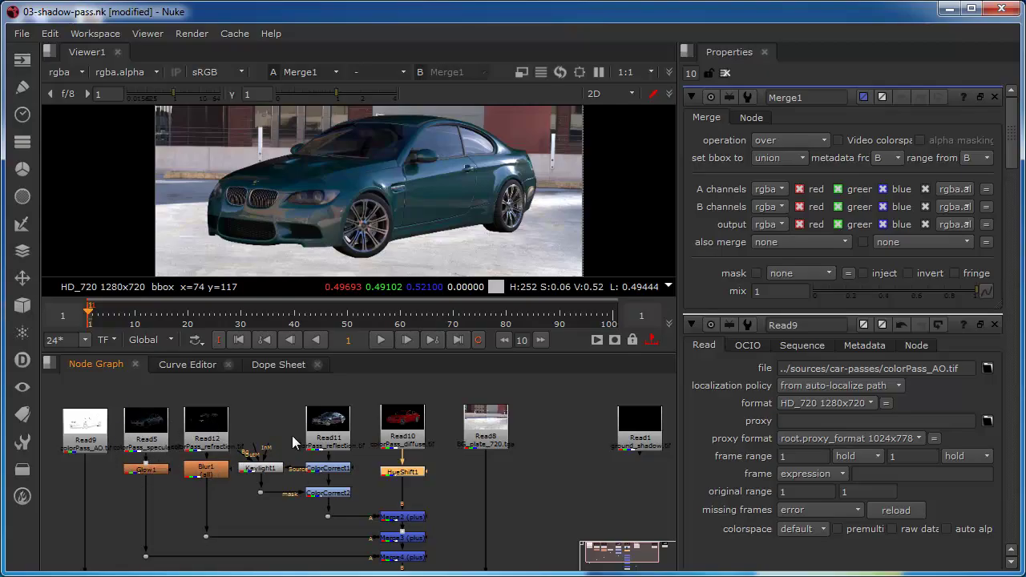
- Detach the background plate read from the car merge tree and move it right
scroll(505, 494, "down", 2)
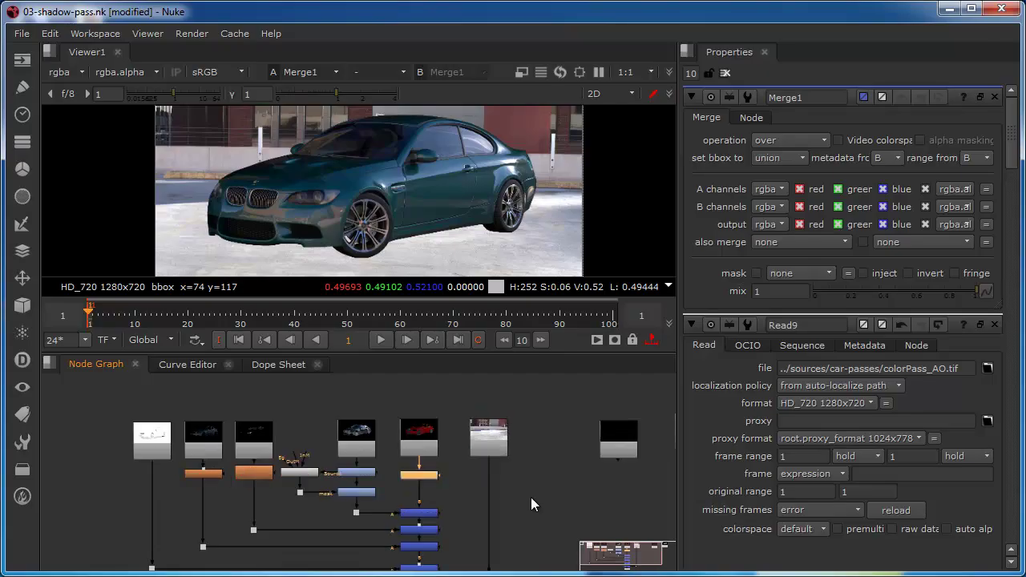
middle_click_drag(531, 497, 470, 429)
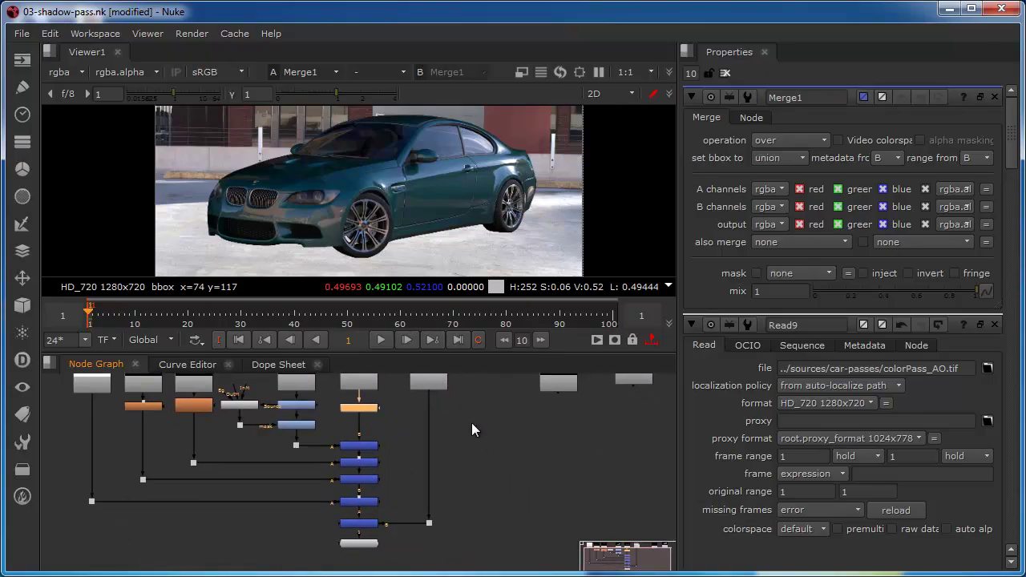
left_click(412, 396)
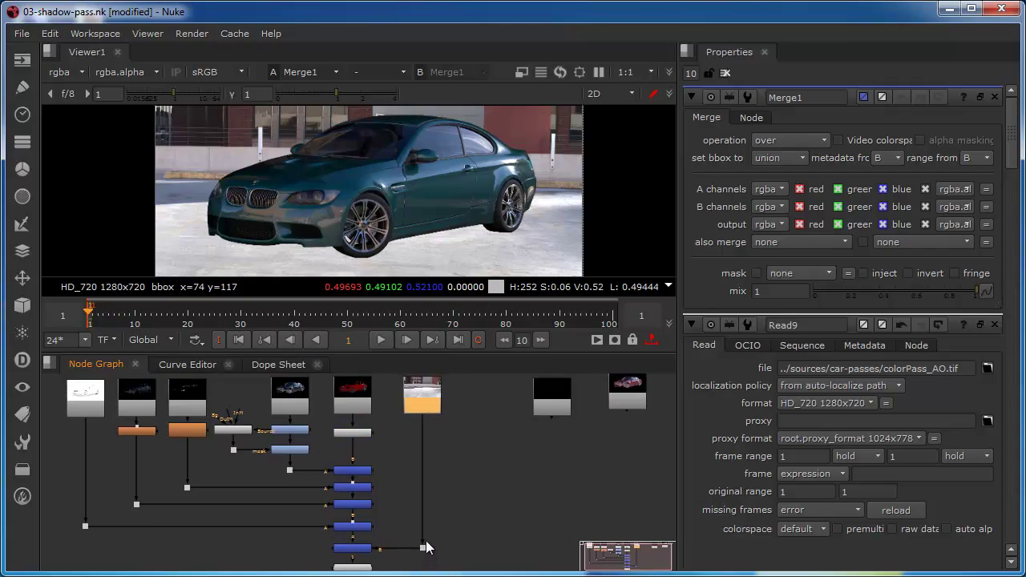
key("w")
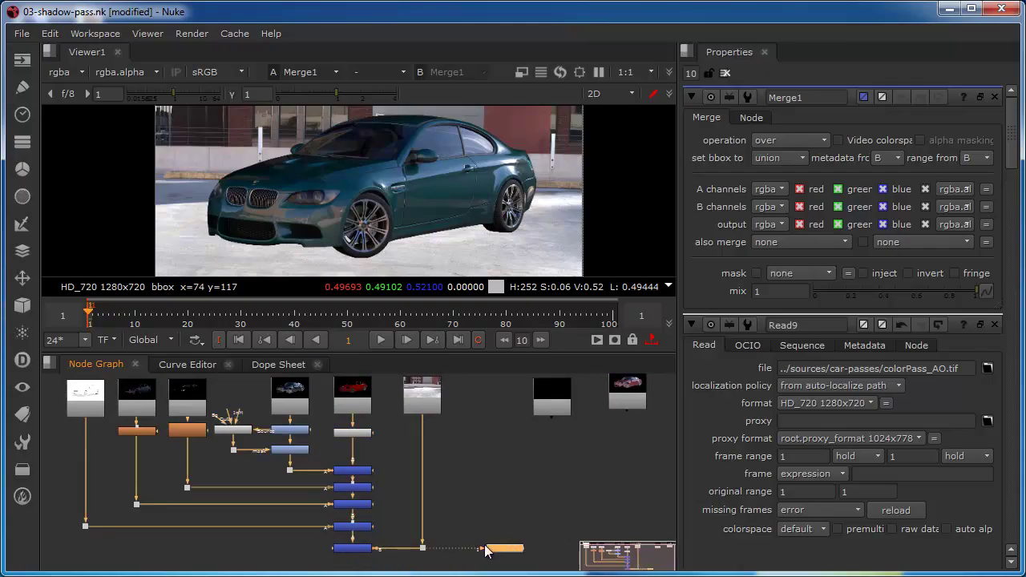
left_click_drag(422, 543, 417, 480)
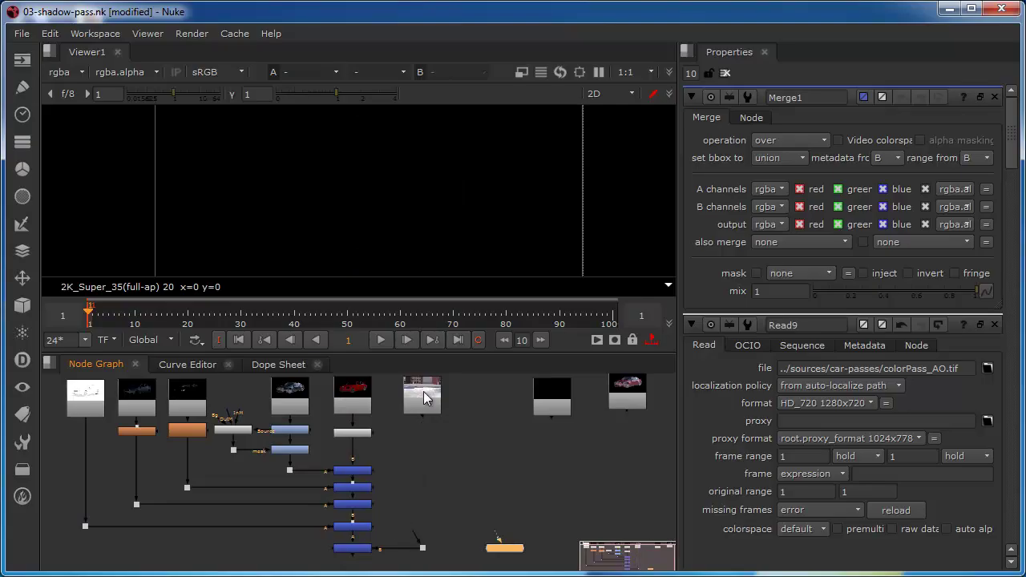
left_click_drag(423, 395, 506, 495)
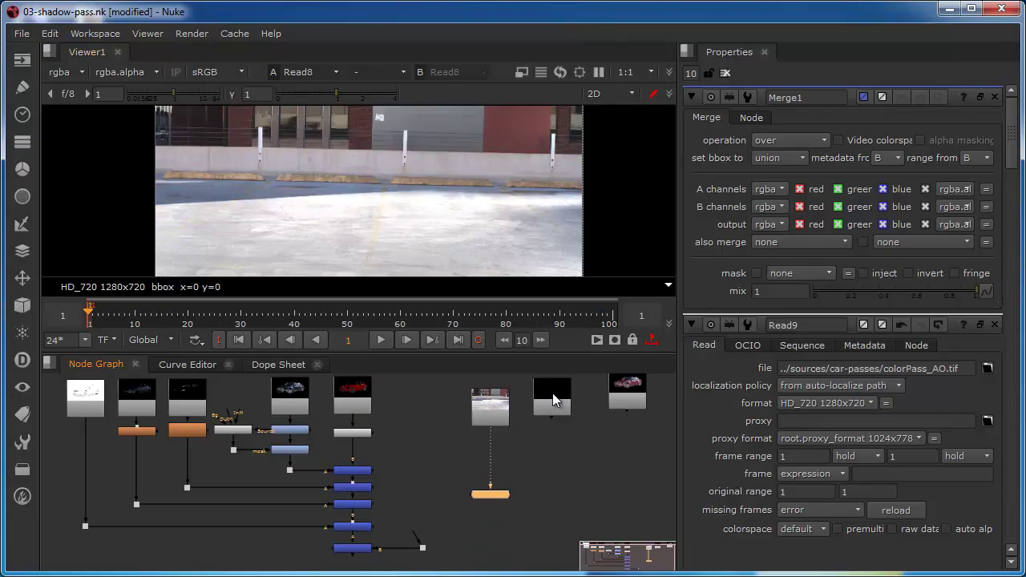
left_click_drag(553, 401, 558, 410)
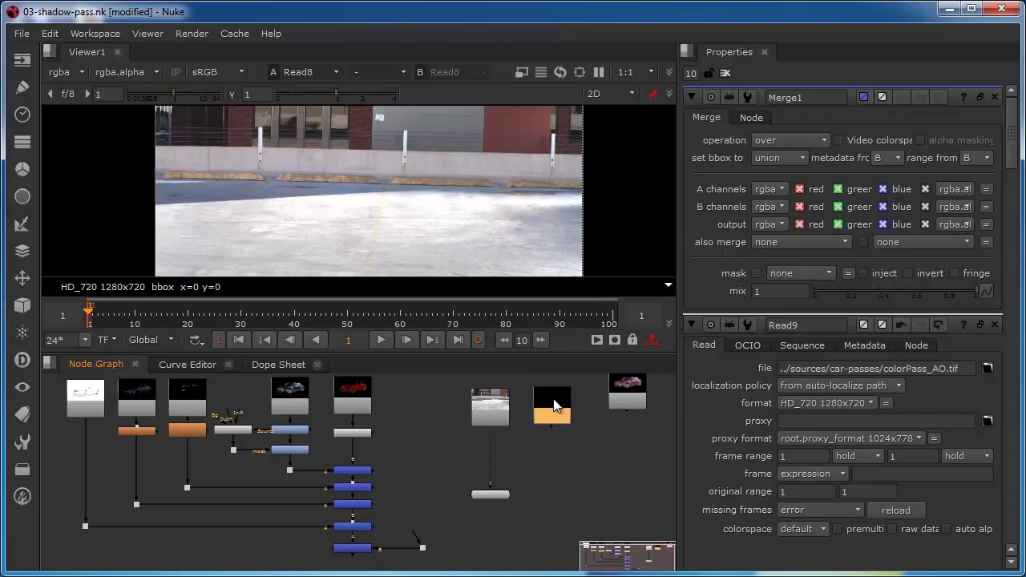
- View the ground_shadow.tif read alone in the viewer and zoom out
key("1")
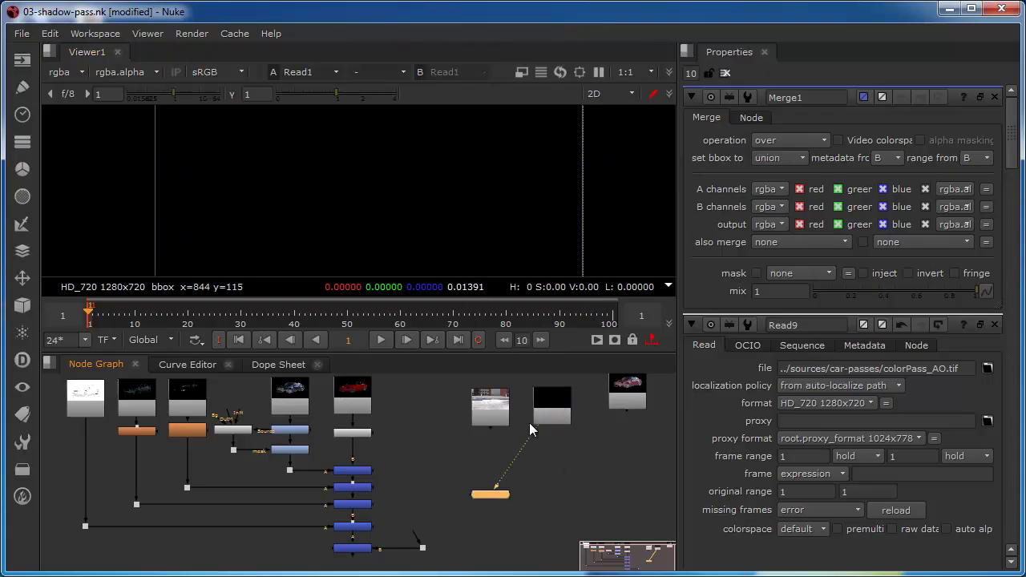
left_click(545, 408)
scroll(545, 408, "up", 4)
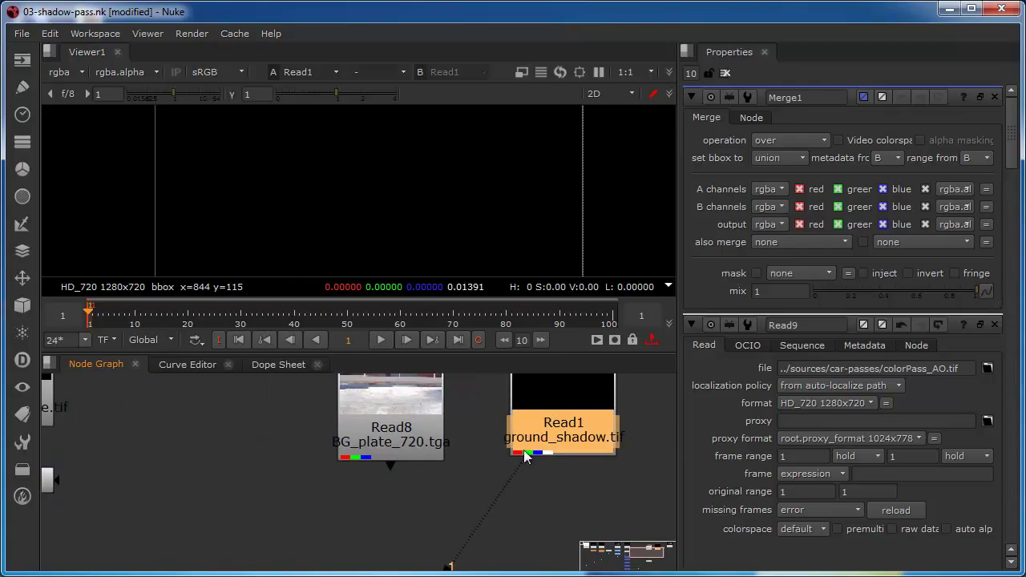
scroll(566, 413, "down", 5)
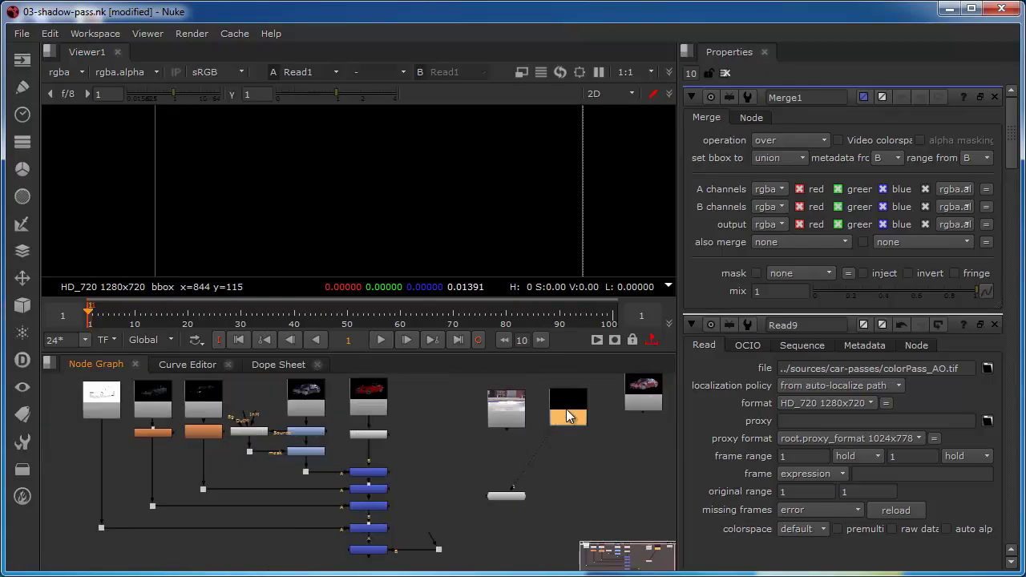
scroll(566, 408, "down", 1)
scroll(374, 230, "down", 2)
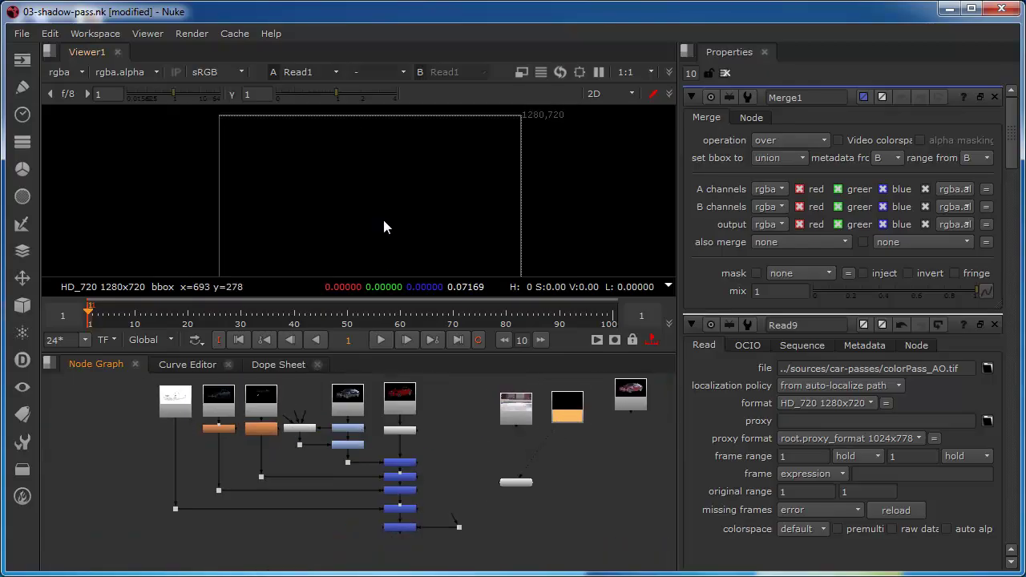
scroll(383, 227, "down", 1)
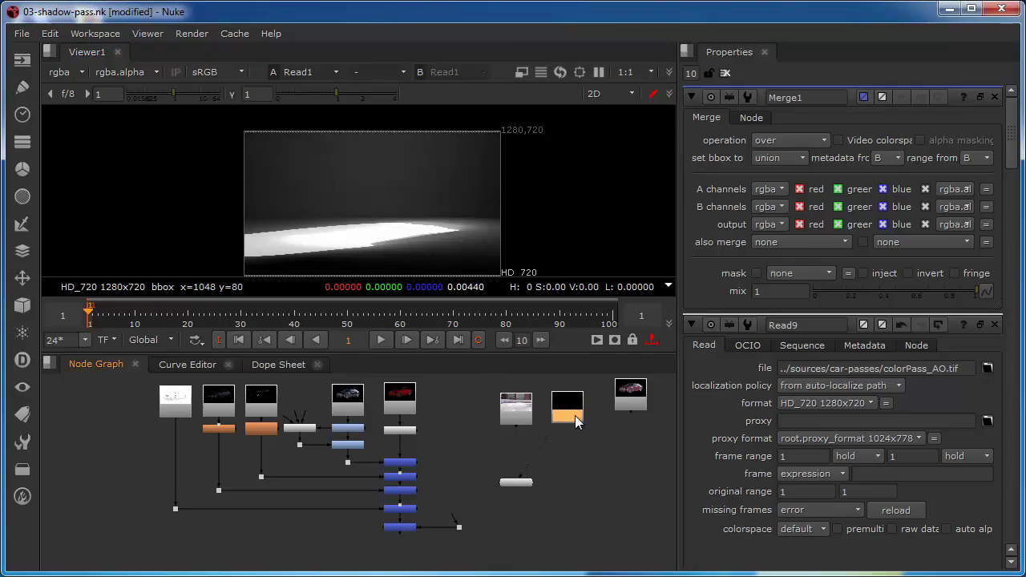
- Merge the ground shadow over Read8 with a new over Merge and view it
key("m")
left_click_drag(610, 411, 564, 461)
scroll(575, 449, "up", 3)
scroll(577, 448, "up", 2)
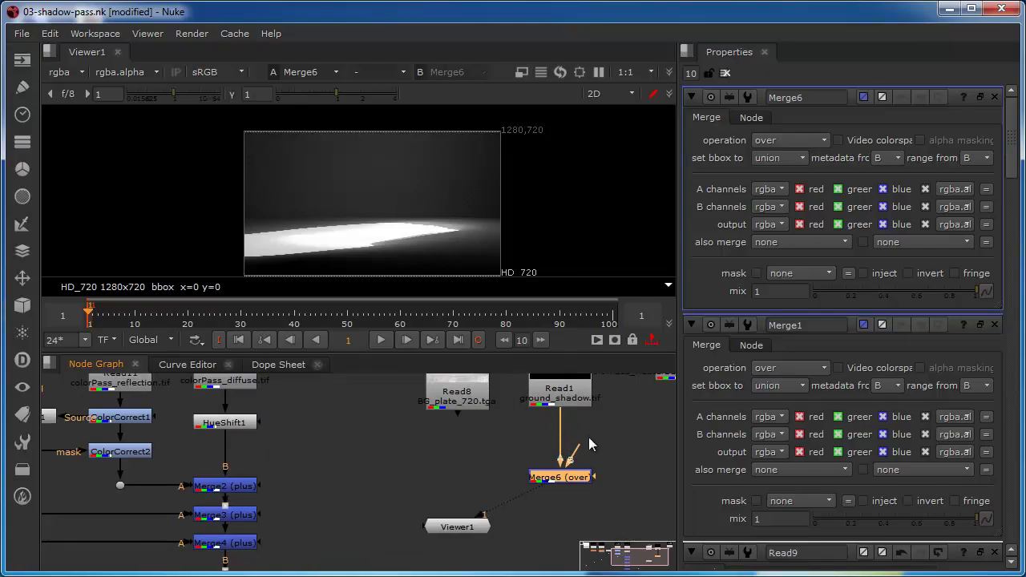
left_click_drag(575, 450, 461, 397)
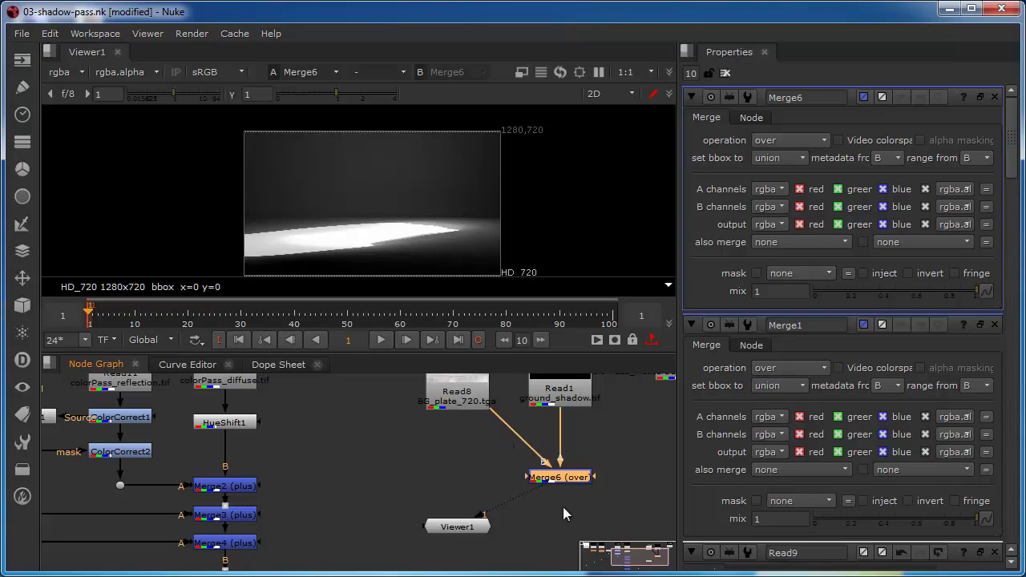
left_click_drag(441, 528, 548, 529)
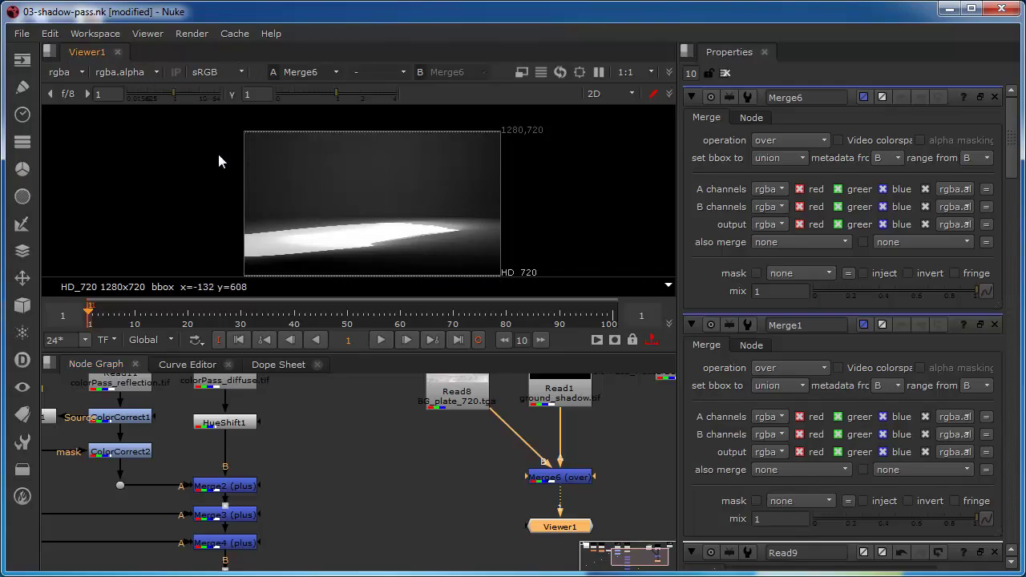
key("a")
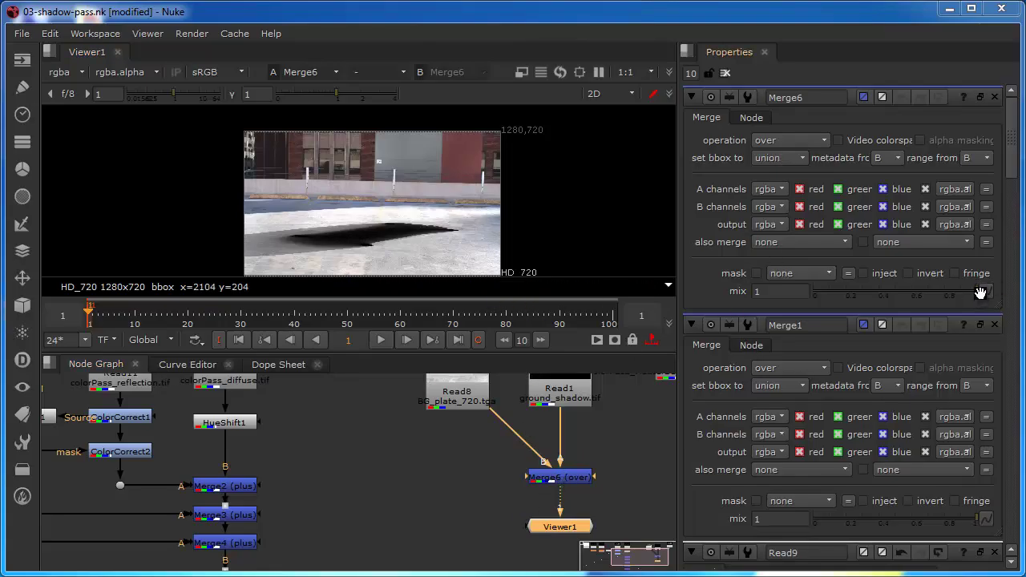
- Lower Merge6's mix to 0.84 to lighten the shadow
left_click_drag(977, 291, 943, 316)
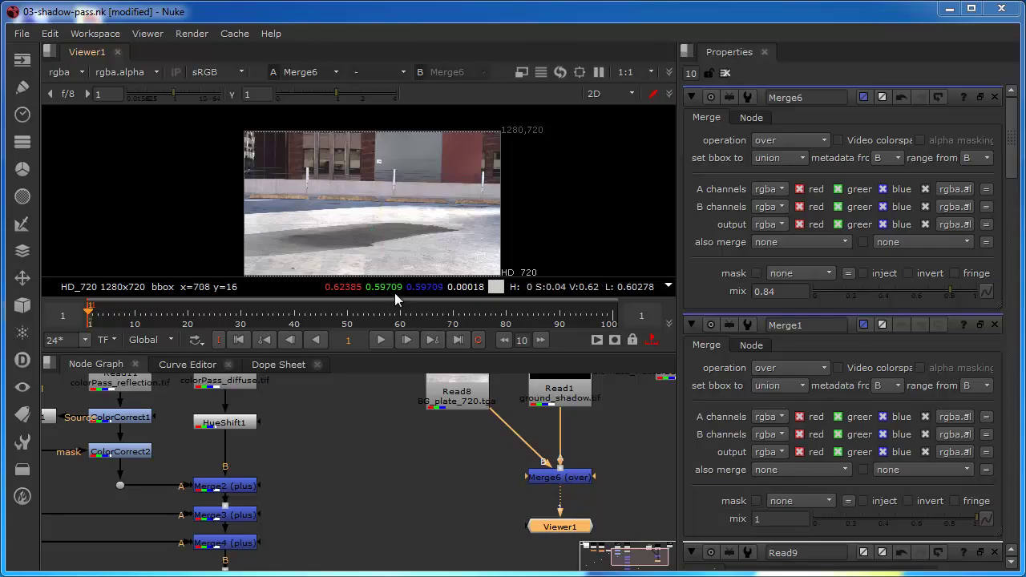
- Add a ColorCorrect below the shadow merge, tidying the plate pipe with a dot
left_click_drag(569, 481, 570, 462)
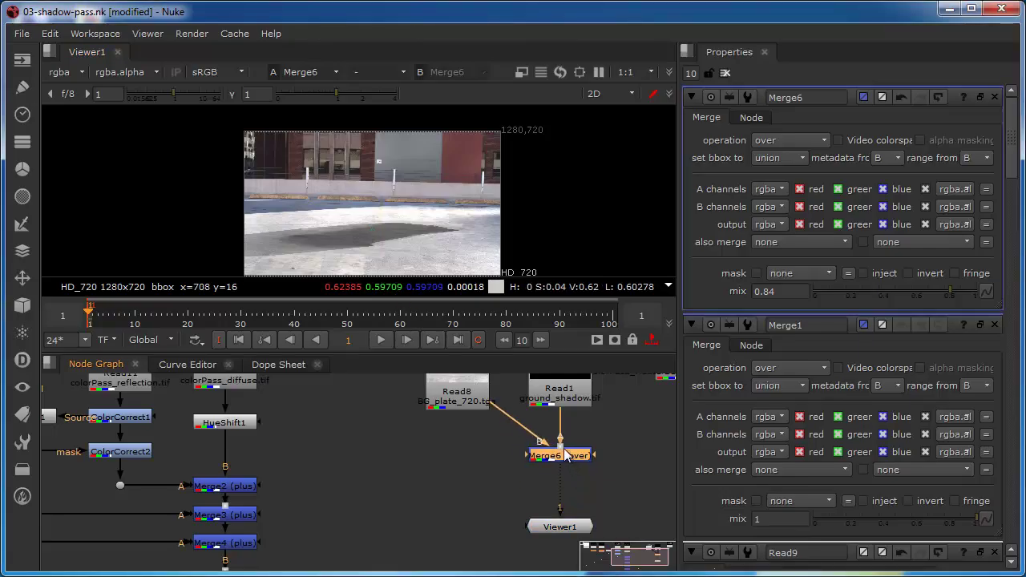
left_click_drag(519, 423, 462, 455, "ctrl")
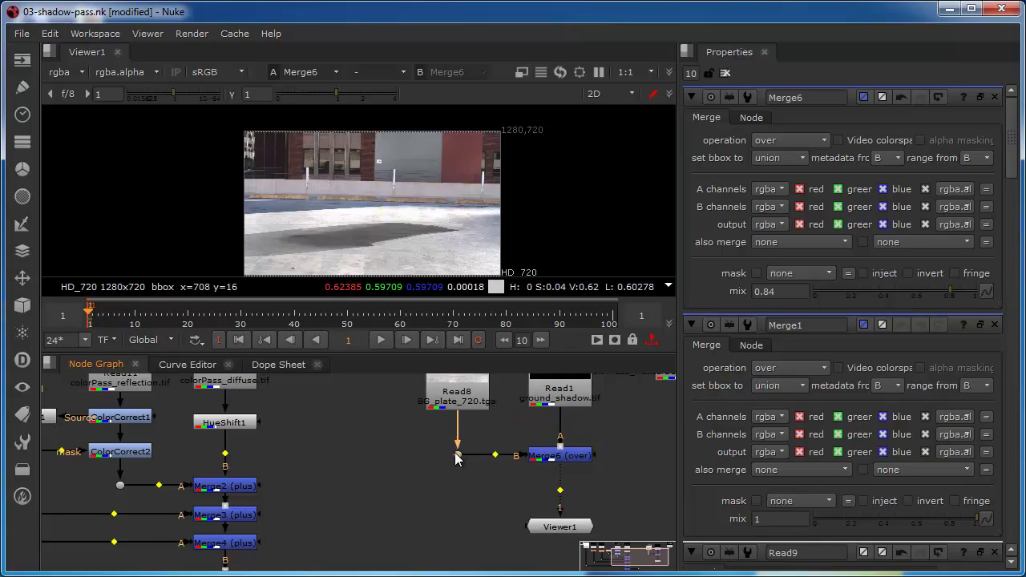
left_click(566, 458)
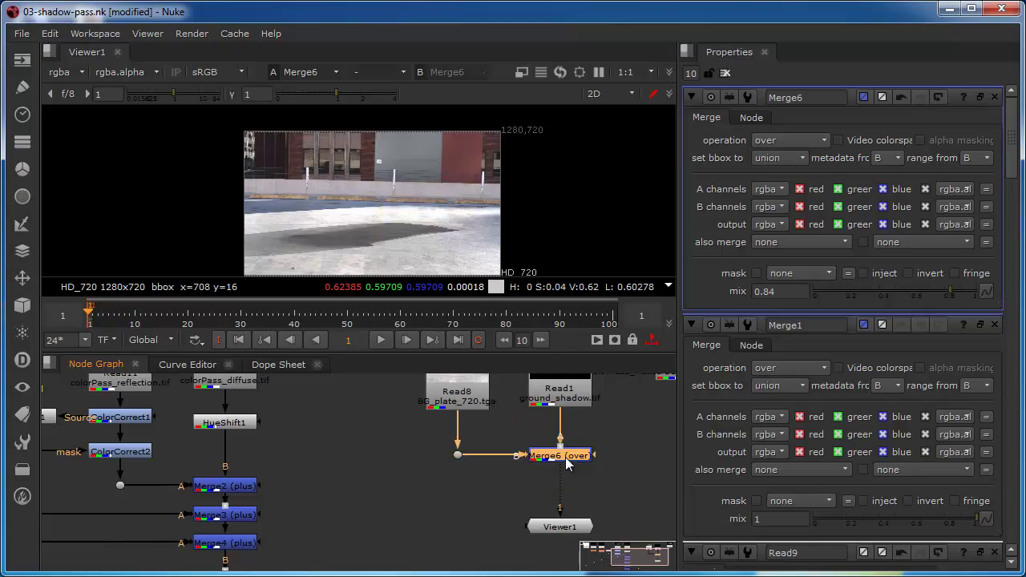
key("c")
left_click_drag(566, 479, 567, 486)
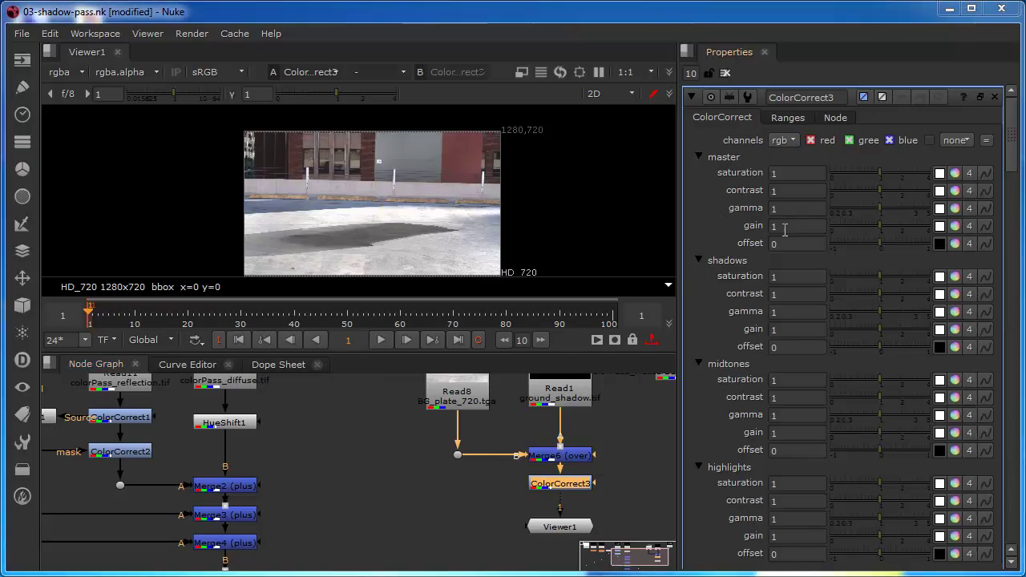
- Set ColorCorrect3's master gain blue to 2.35 to tint the plate blue
left_click(956, 227)
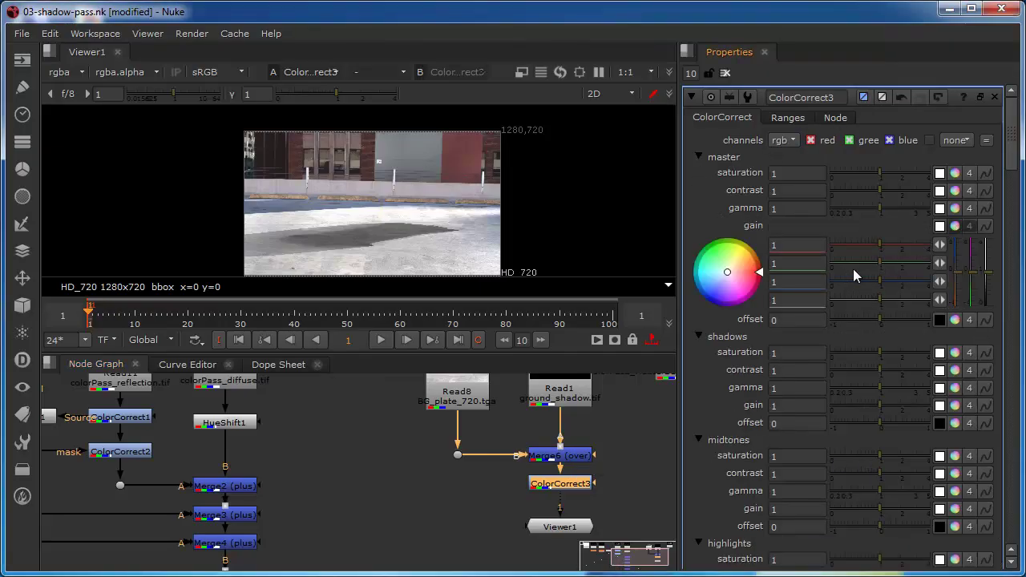
left_click_drag(881, 280, 906, 295)
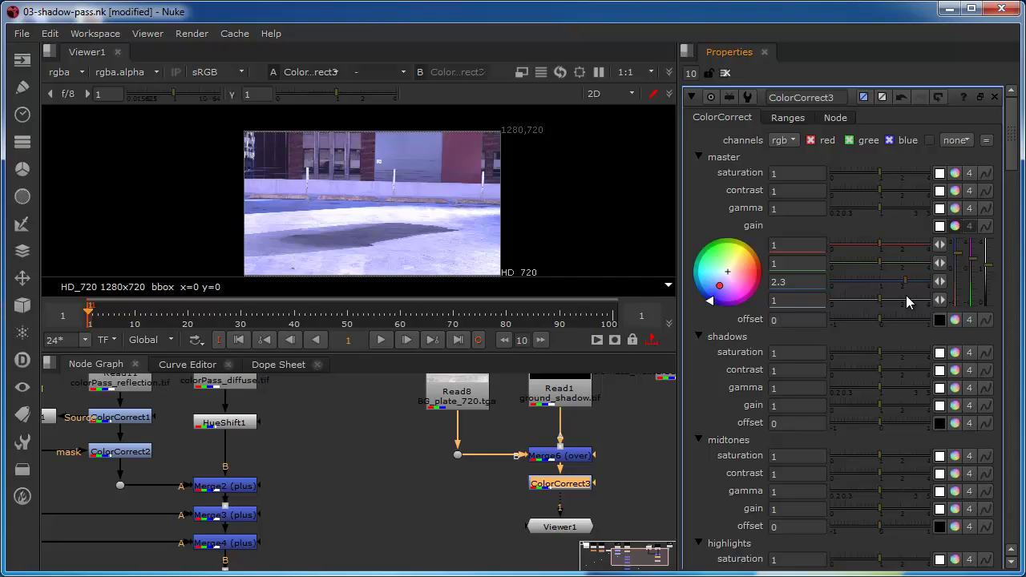
left_click_drag(906, 296, 907, 297)
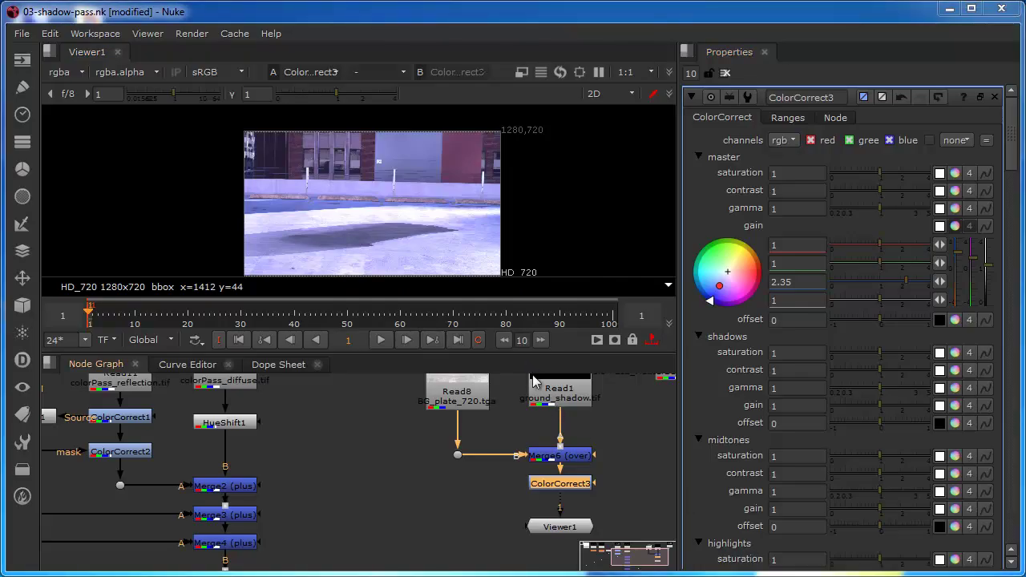
left_click_drag(534, 380, 619, 391)
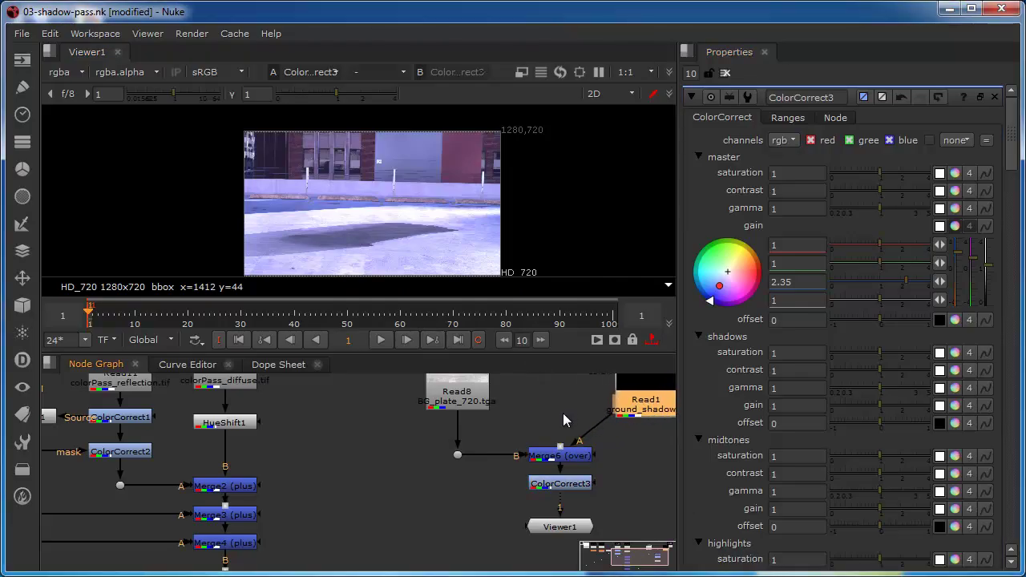
- Route Read1 into Merge6 through a dot and align Read8 above the B input
middle_click_drag(563, 413, 489, 411)
left_click_drag(527, 431, 573, 452, "ctrl")
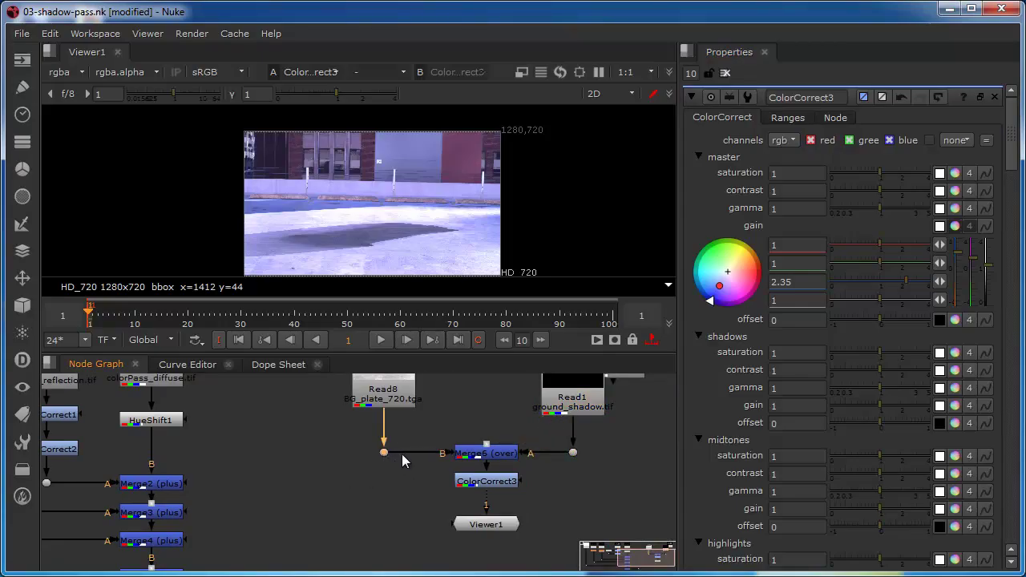
key("Delete")
left_click_drag(393, 398, 500, 412)
middle_click_drag(640, 476, 497, 474)
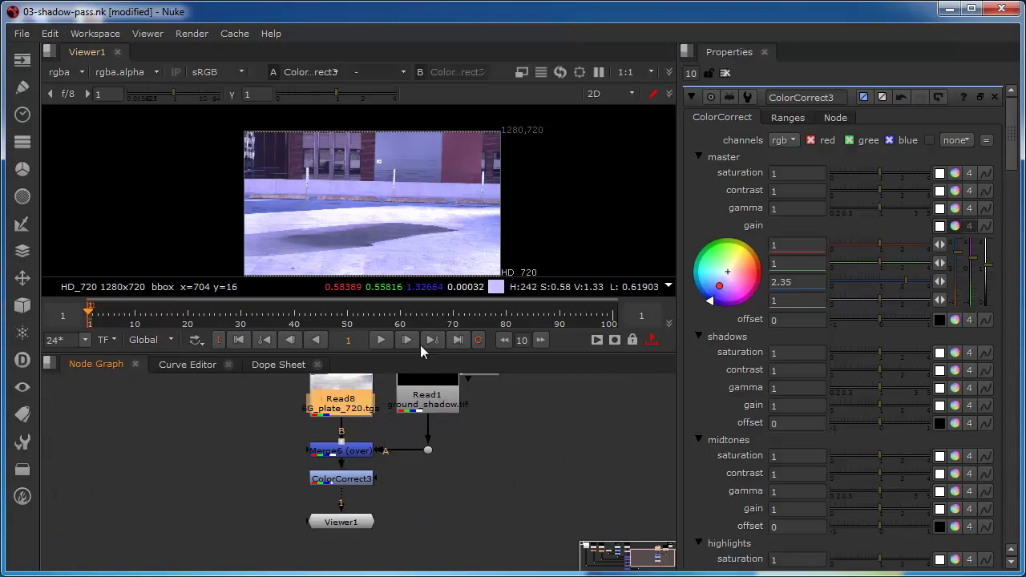
- Mask ColorCorrect3 with the ground shadow dot and level the mask pipe
left_click(442, 392)
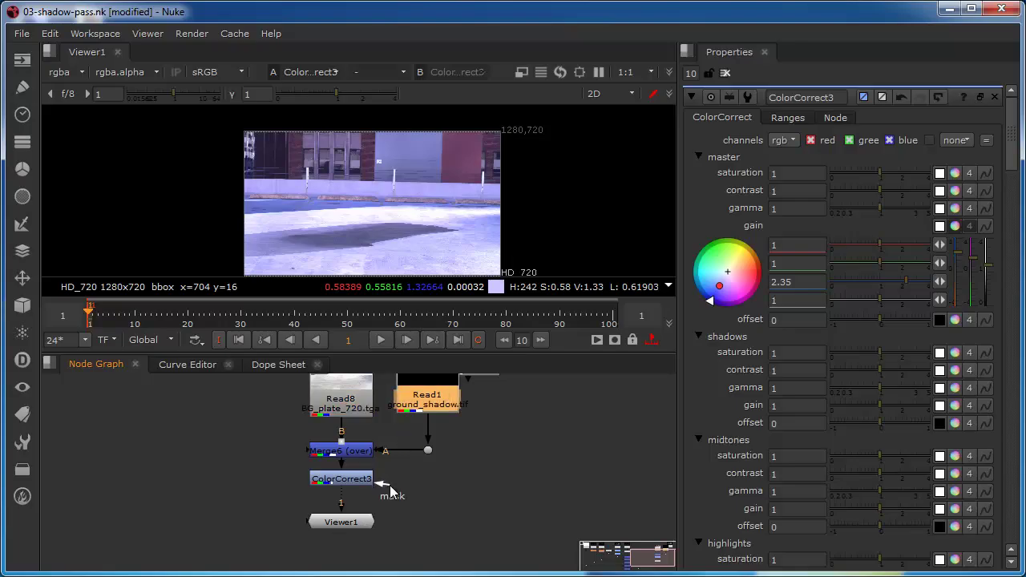
left_click_drag(420, 491, 430, 453)
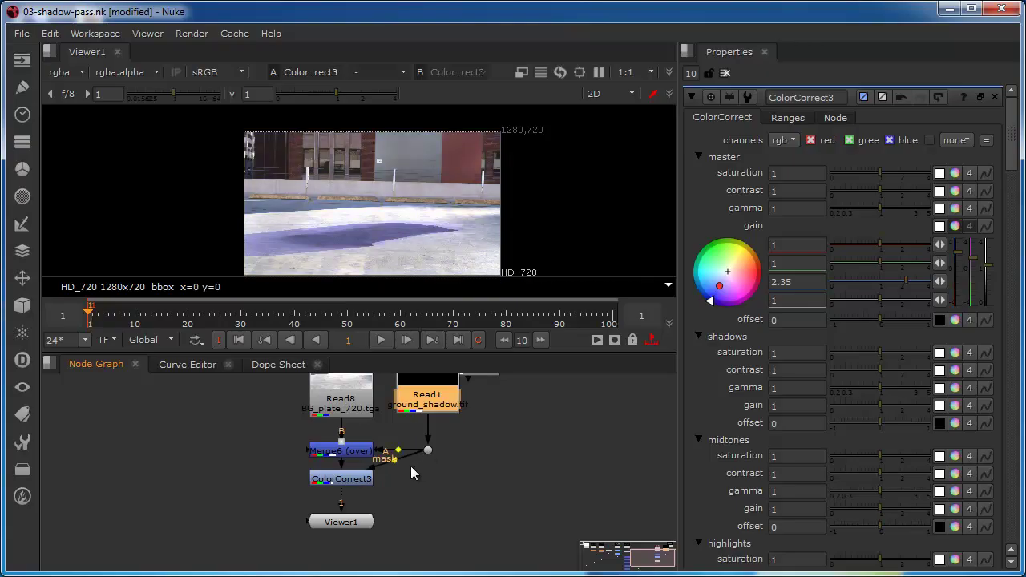
left_click(409, 471)
left_click_drag(431, 485, 430, 479)
left_click(429, 403)
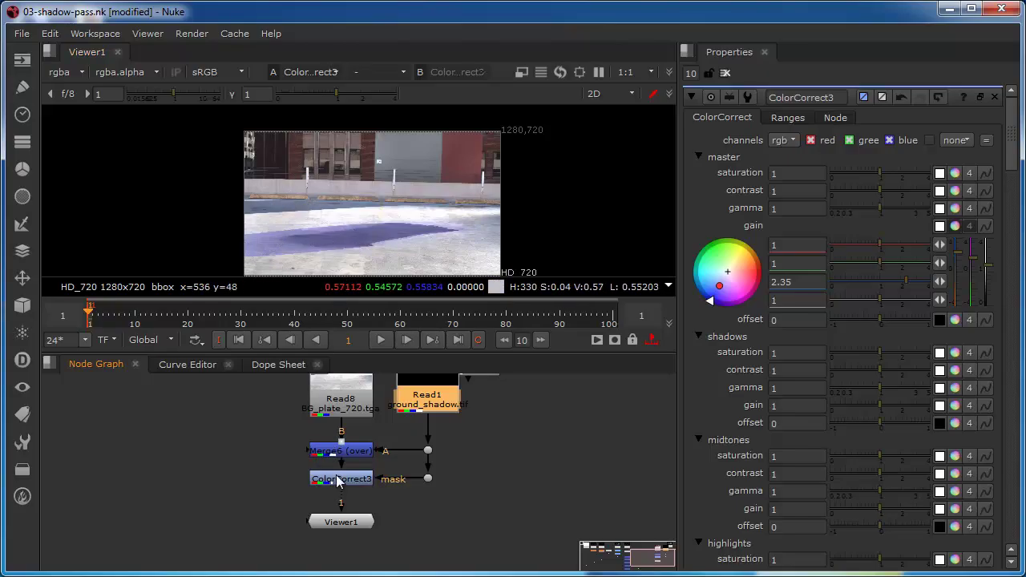
- Lower ColorCorrect3's master gain to blue 1.55 and red 0.7
mouse_move(904, 284)
left_mouse_down()
mouse_move(845, 294)
mouse_move(877, 286)
mouse_move(858, 295)
mouse_move(894, 305)
mouse_move(846, 309)
mouse_move(912, 310)
mouse_move(892, 294)
left_mouse_up()
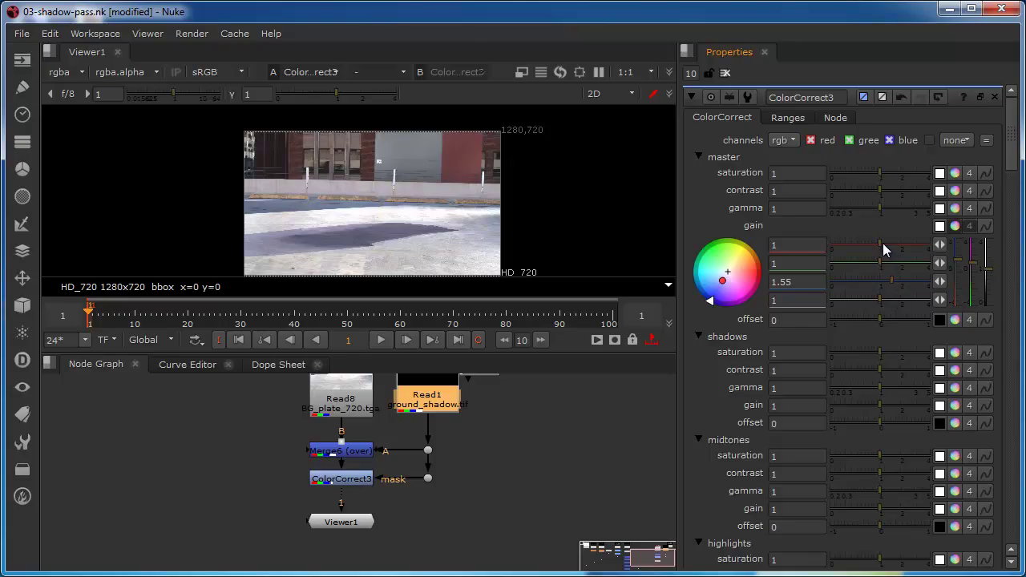
left_click_drag(878, 242, 872, 242)
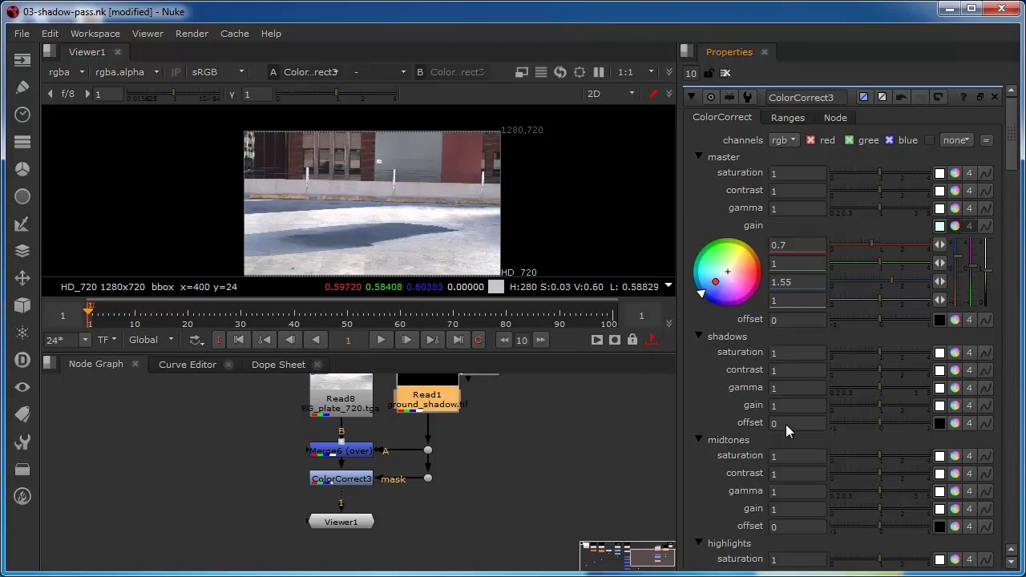
- Raise Merge6's mix to 0.885, then bring Merge1 into view and select it
double_click(335, 450)
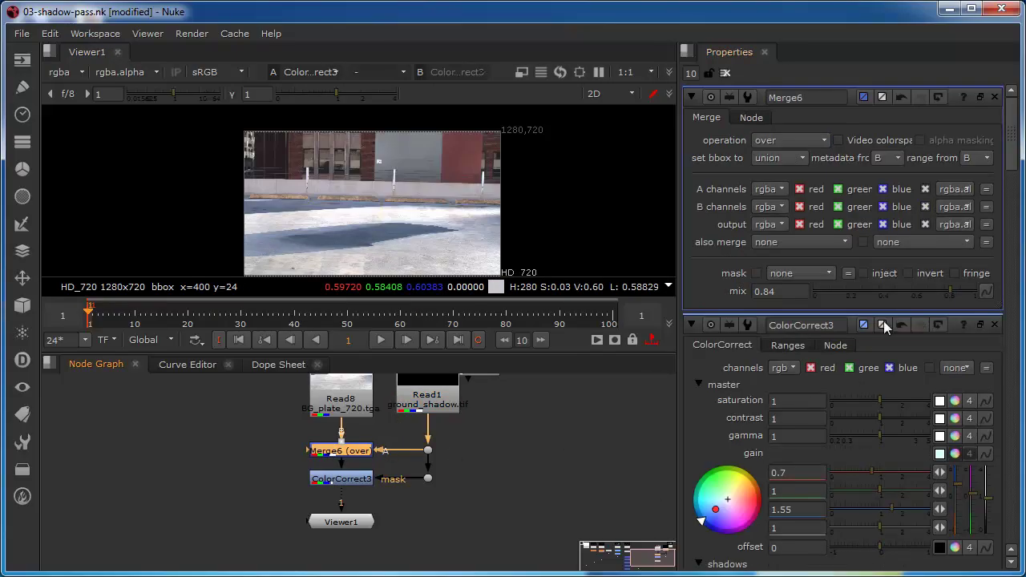
left_click_drag(953, 293, 956, 300)
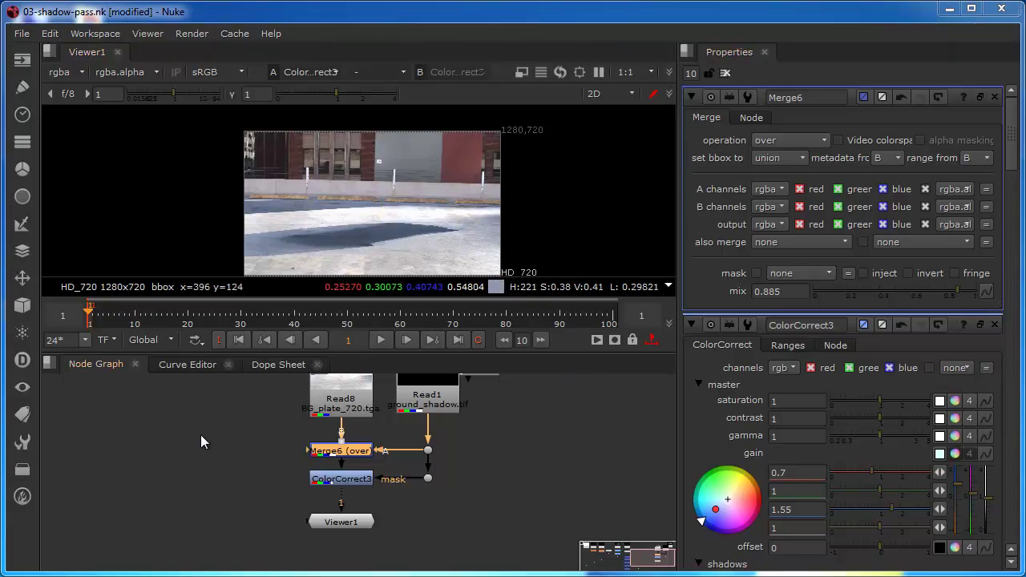
middle_click_drag(213, 434, 387, 422)
middle_click_drag(386, 479, 281, 436)
left_click(150, 533)
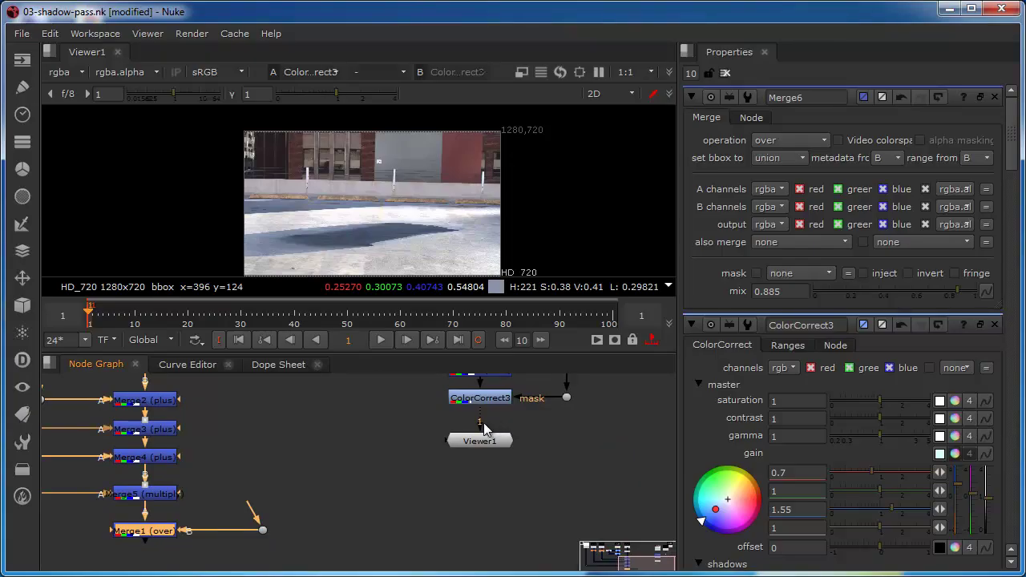
- View Merge1 and feed ColorCorrect3 into its B input via a right-angled pipe
left_click_drag(481, 431, 121, 529)
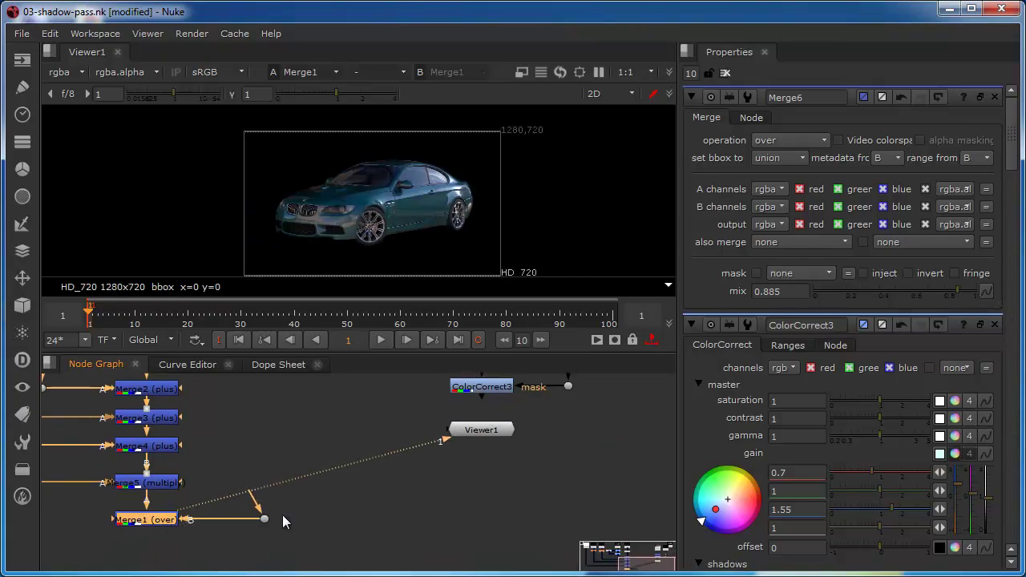
left_click_drag(485, 430, 154, 551)
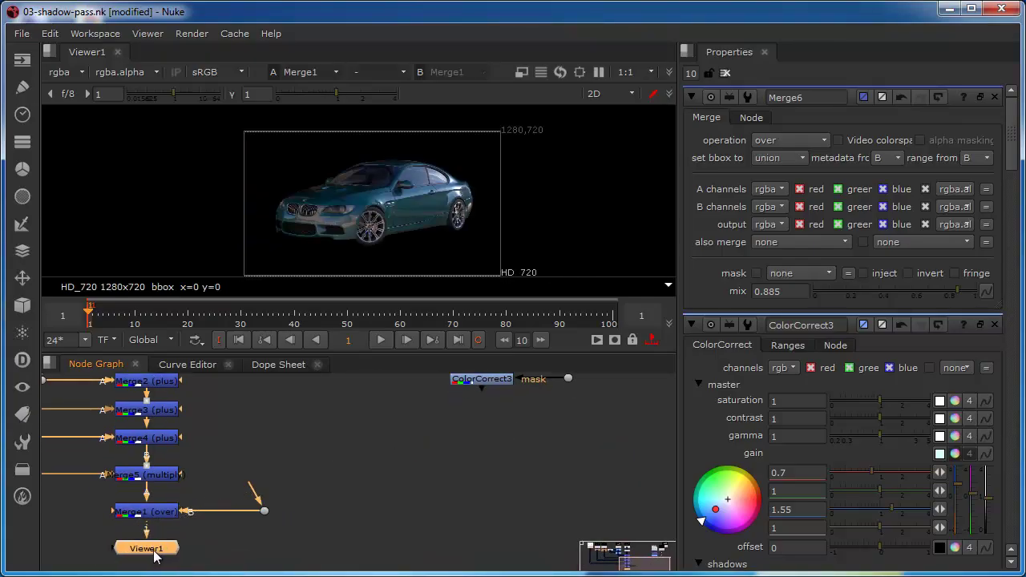
left_click_drag(258, 492, 479, 382)
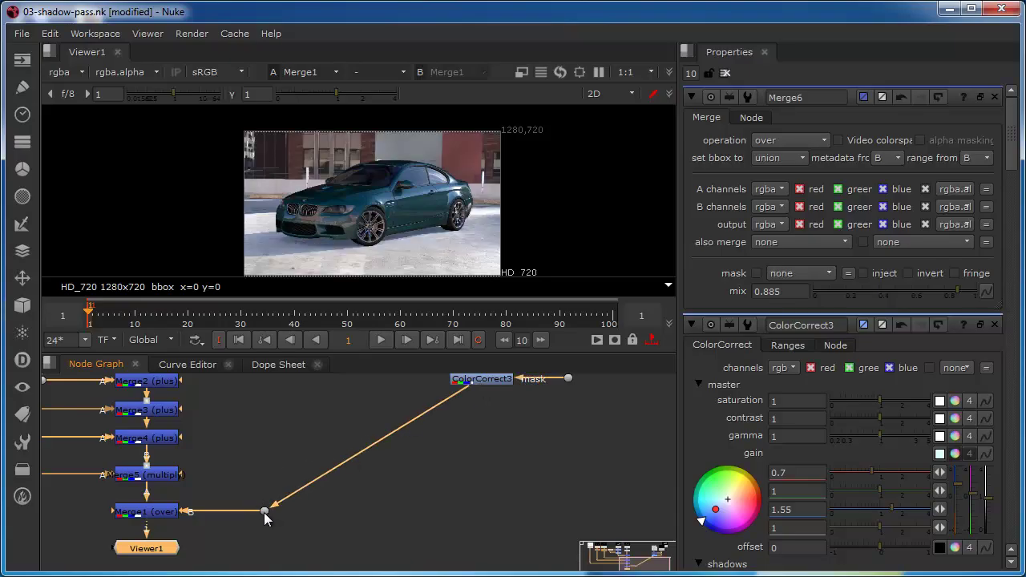
left_click_drag(264, 512, 485, 512)
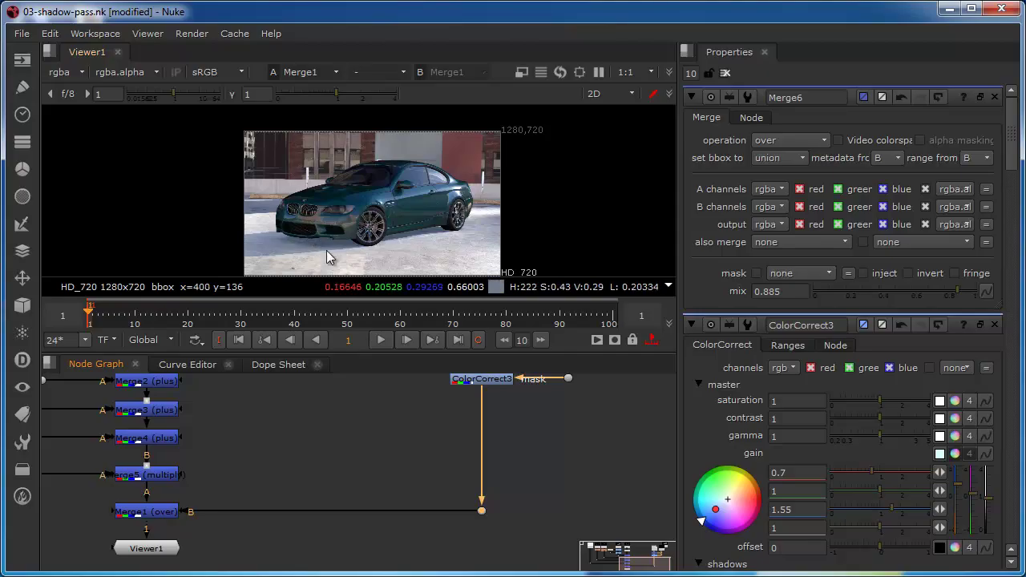
- Move Merge1 and Viewer1 lower and level the Dot so Merge1's B pipe runs horizontal
scroll(405, 224, "up", 2)
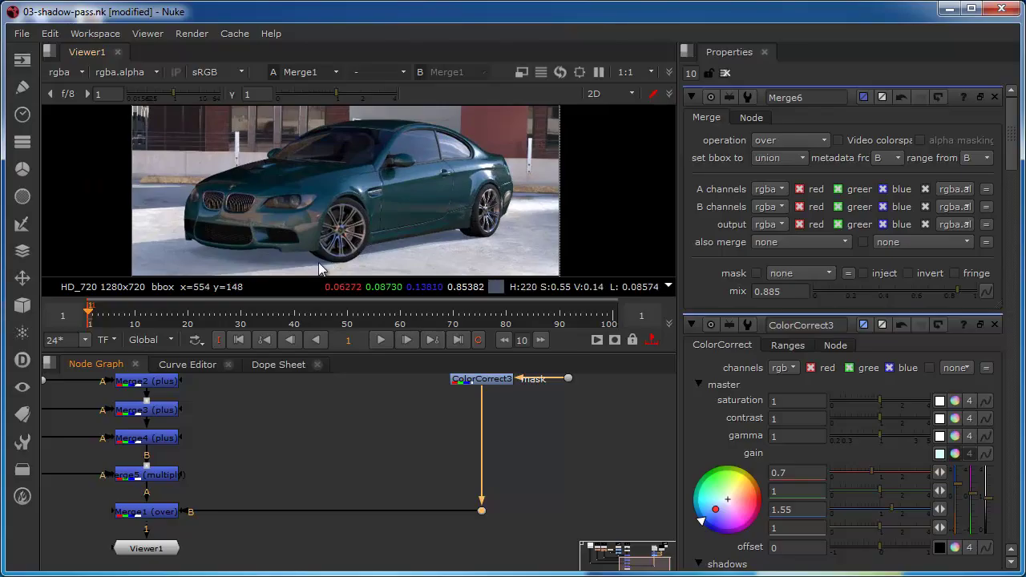
scroll(319, 260, "up", 1)
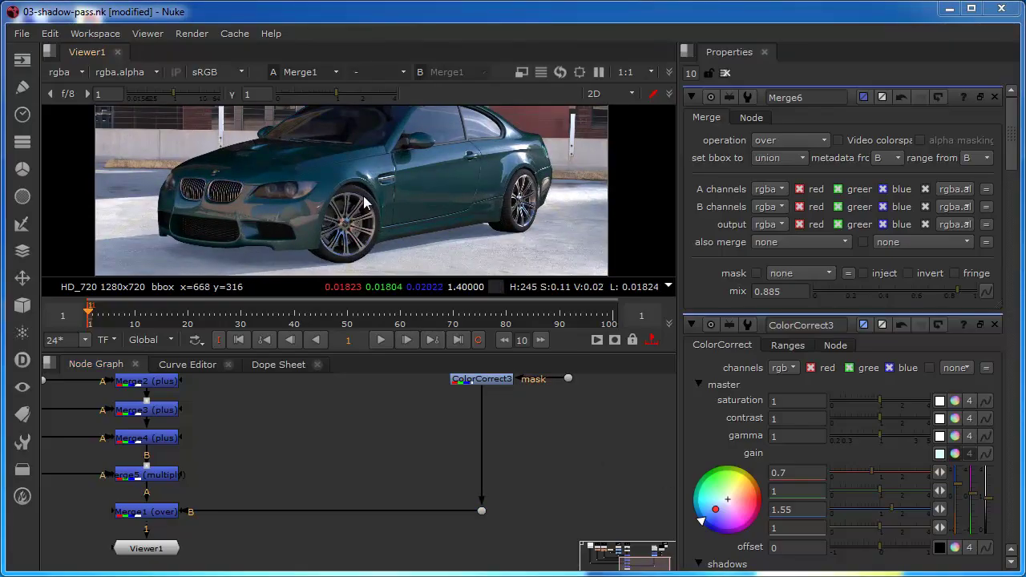
scroll(374, 198, "down", 2)
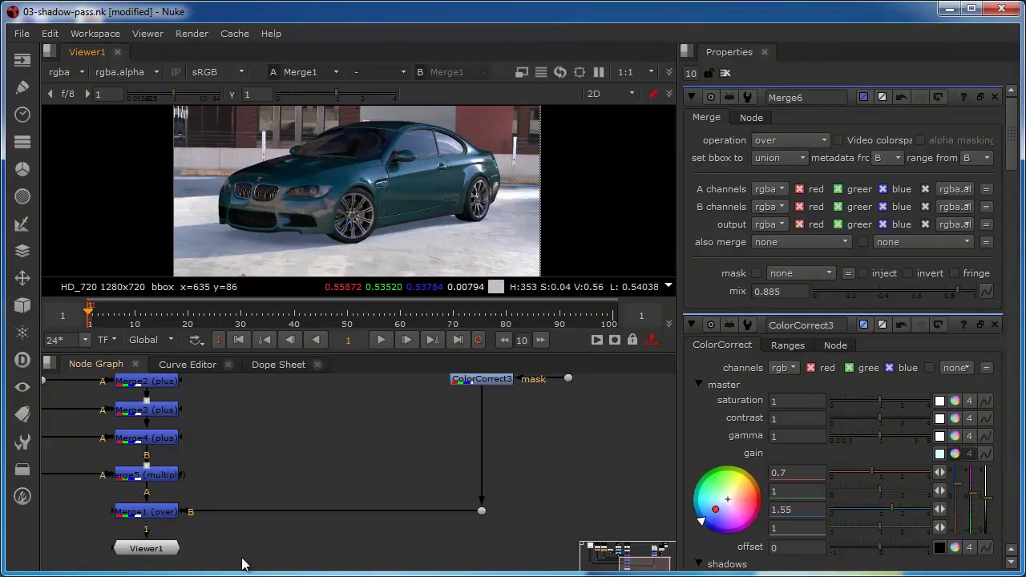
left_click_drag(161, 514, 158, 530)
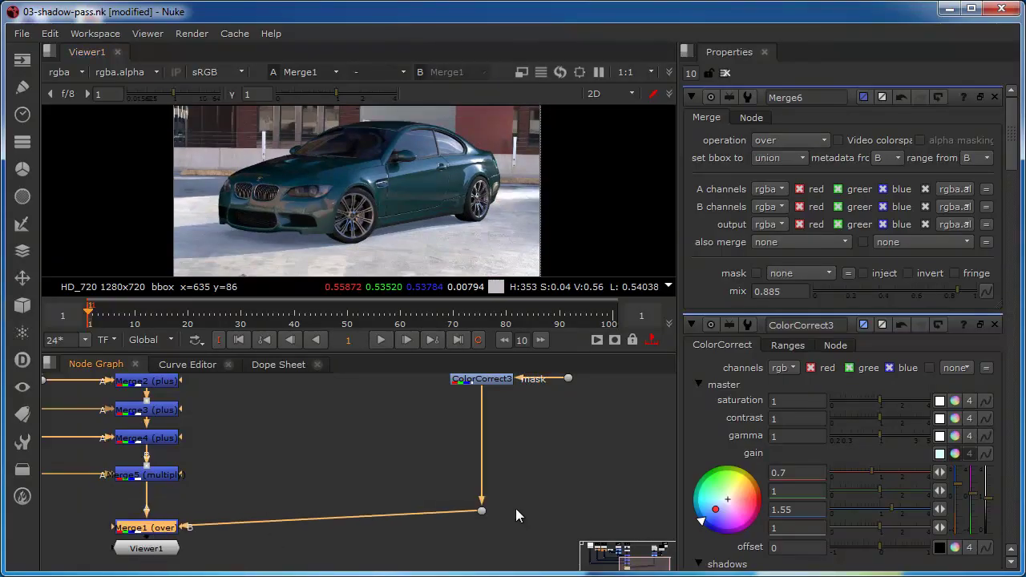
left_click_drag(481, 510, 481, 527)
left_click_drag(116, 556, 116, 567)
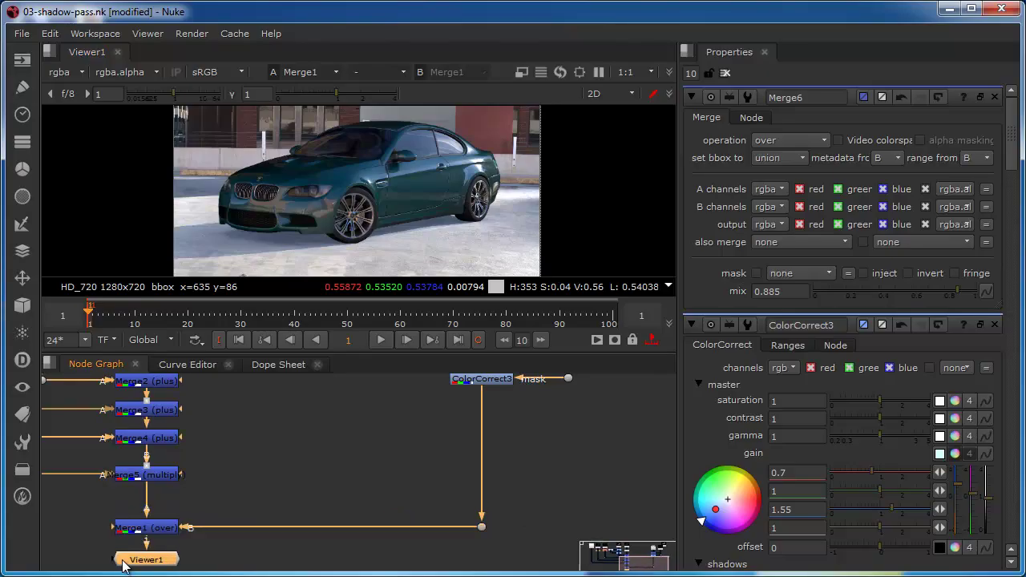
left_click(142, 479)
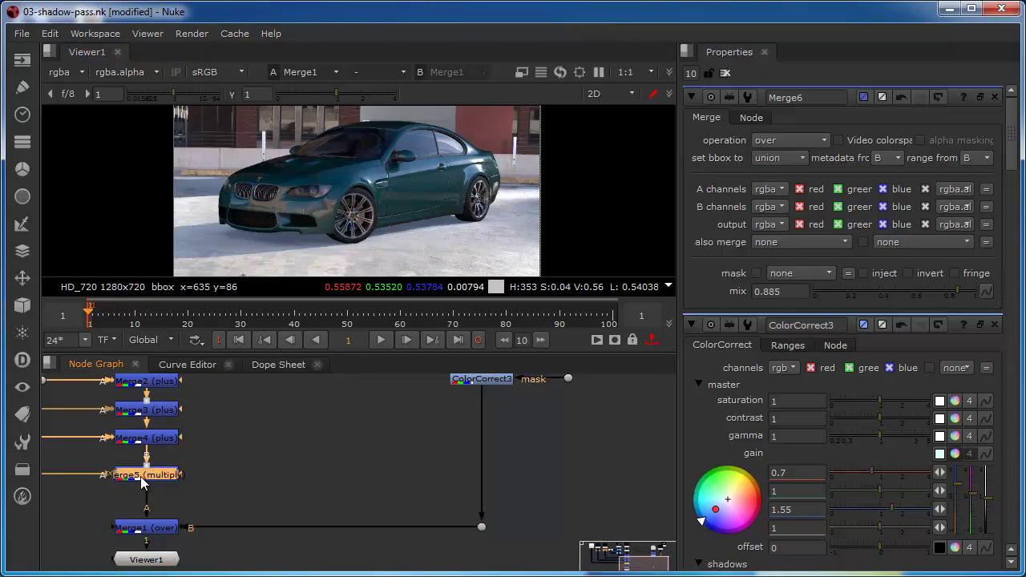
- Insert a Grade1 node between Merge5 and Merge1 and try its blackpoint and whitepoint pickers
key("g")
mouse_move(156, 502)
left_mouse_down()
mouse_move(157, 512)
mouse_move(160, 504)
left_mouse_up()
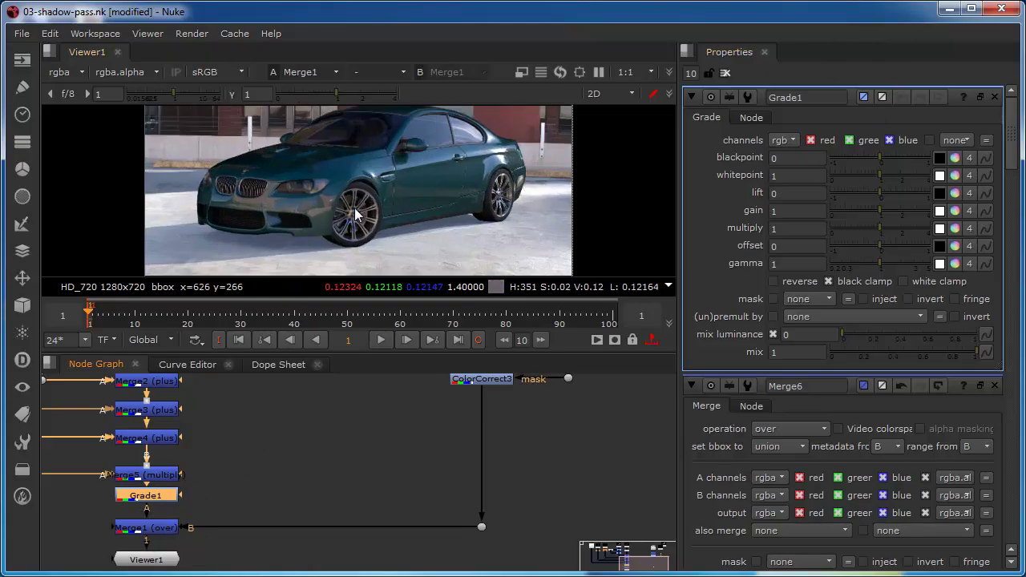
left_click(939, 158)
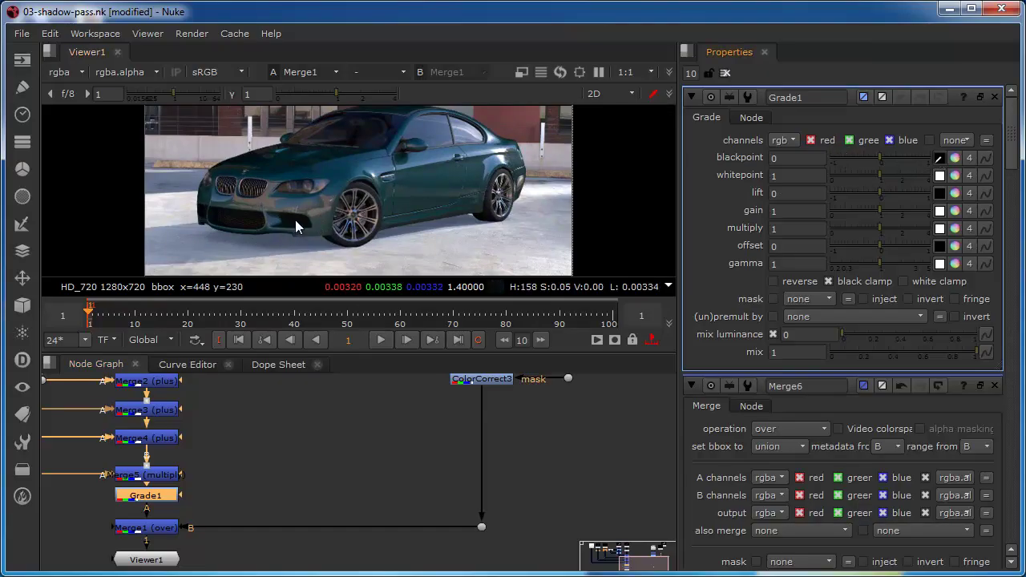
scroll(599, 122, "up", 2)
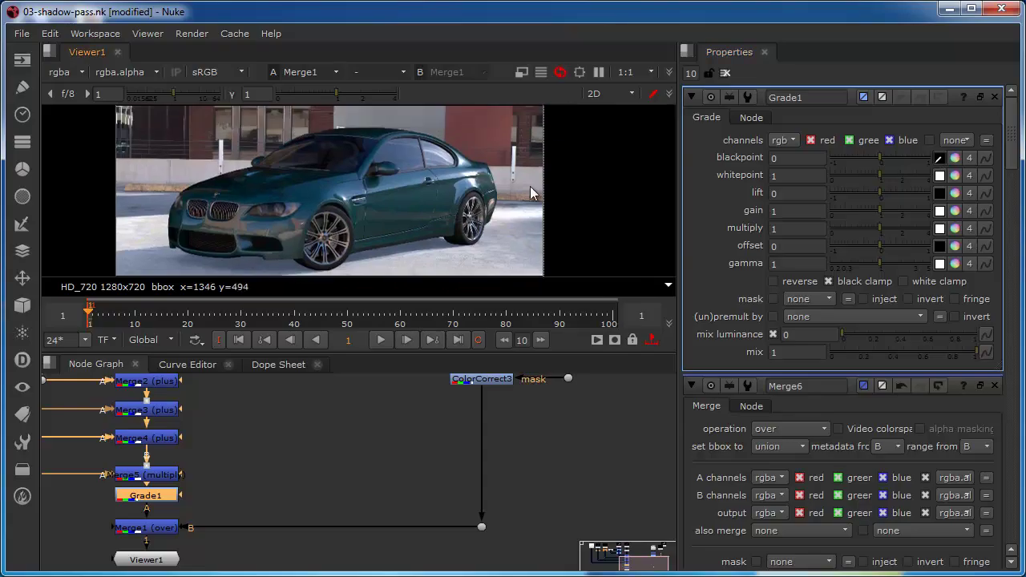
scroll(512, 195, "up", 1)
scroll(471, 203, "up", 2)
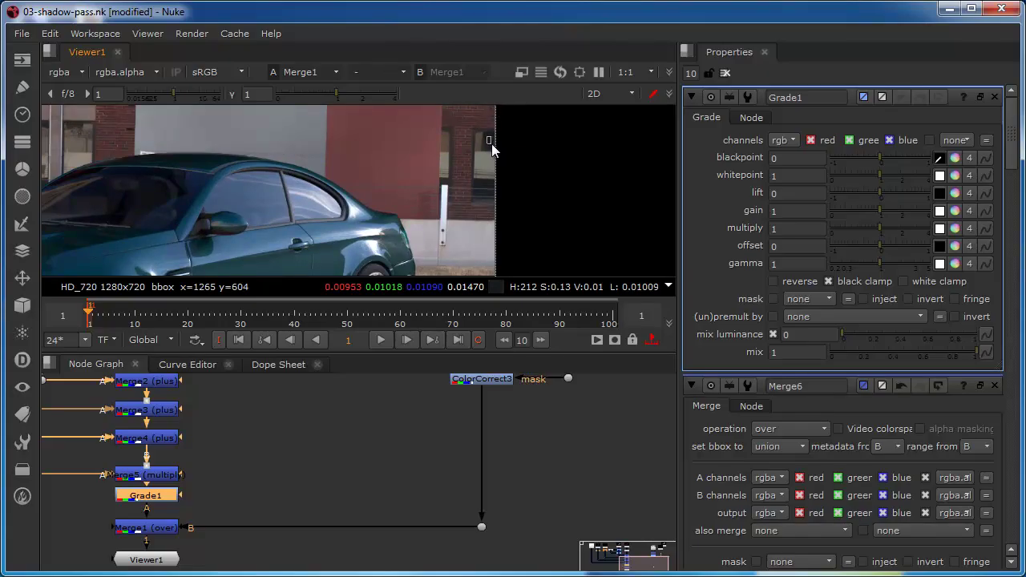
left_click(938, 176)
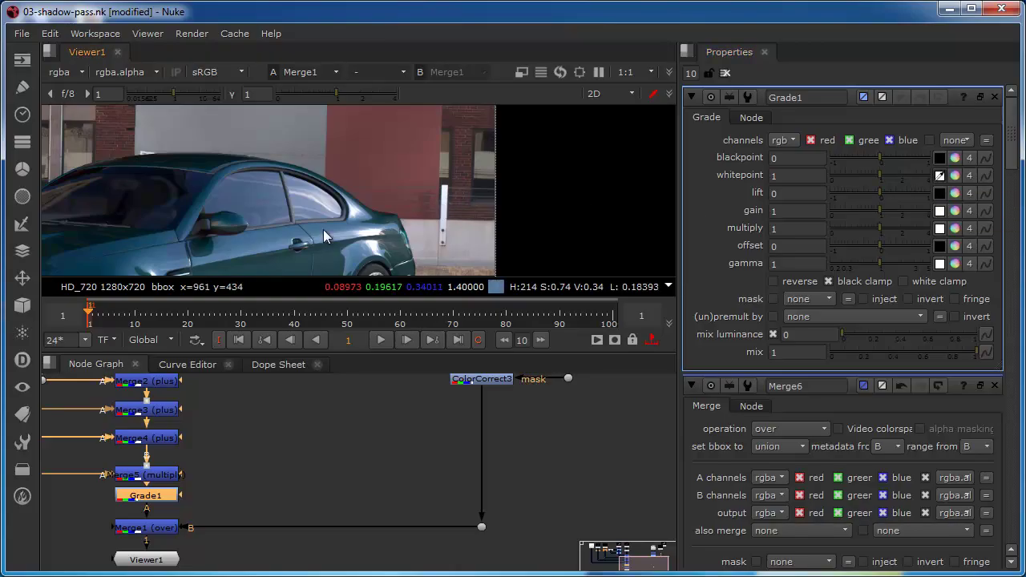
- Sample the white post to set Grade1's whitepoint to 0.65814/0.72434/0.89490
middle_click_drag(453, 236, 489, 201)
scroll(441, 168, "down", 2)
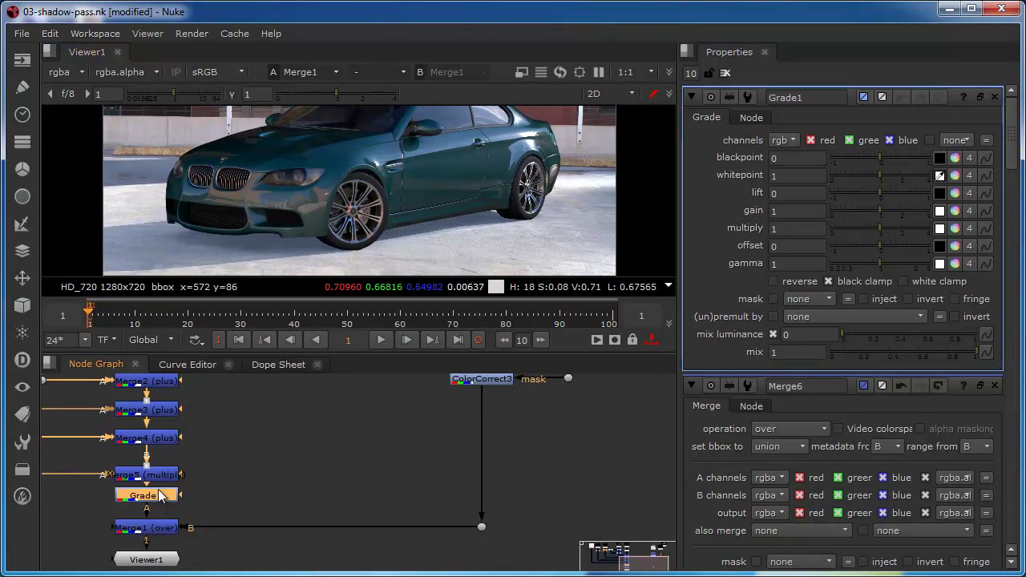
key("d")
key("d")
key("d")
key("d")
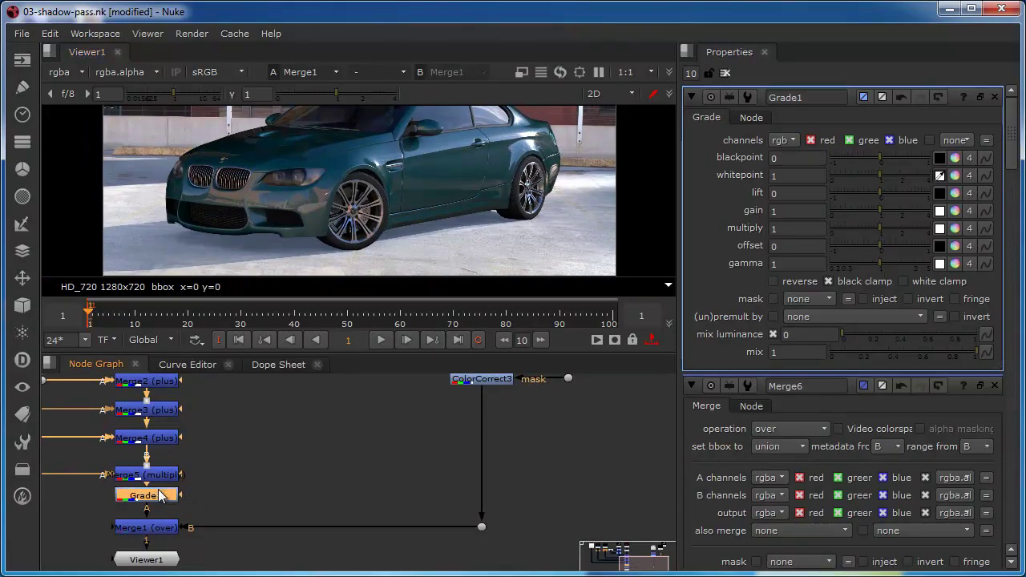
key("d")
key("d")
middle_click_drag(432, 256, 358, 255)
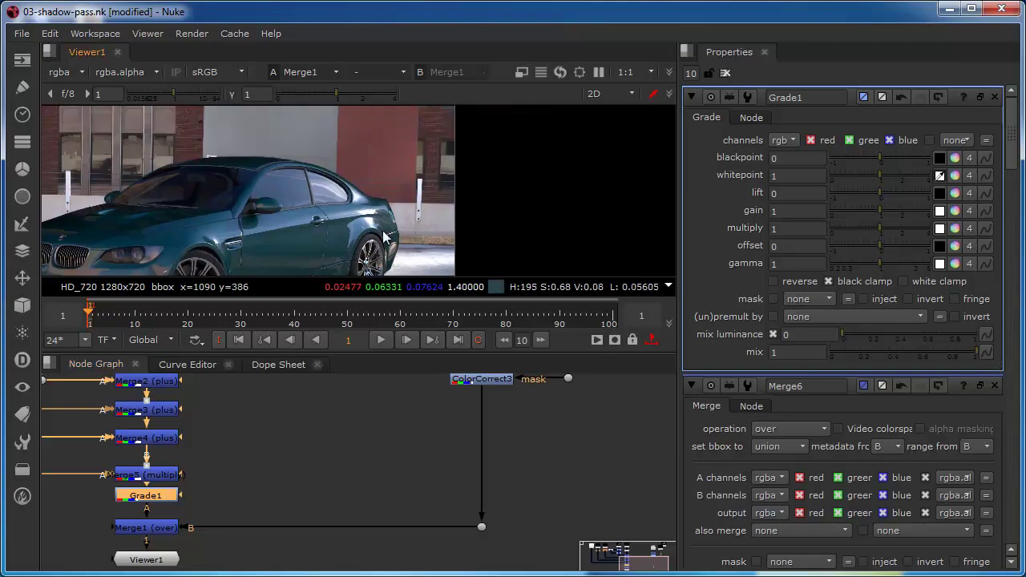
scroll(423, 201, "up", 4)
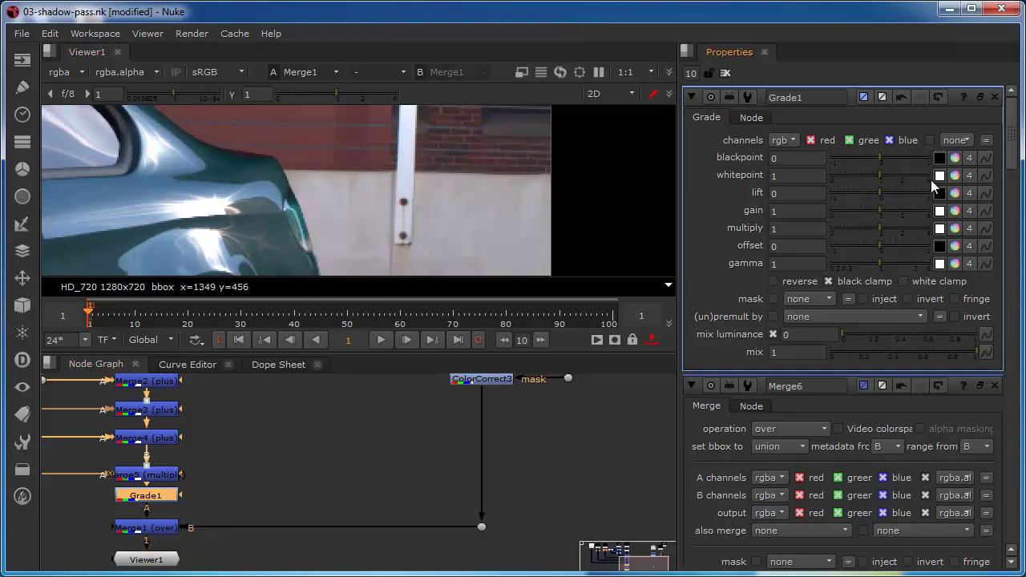
left_click_drag(402, 132, 411, 174, "ctrl+shift")
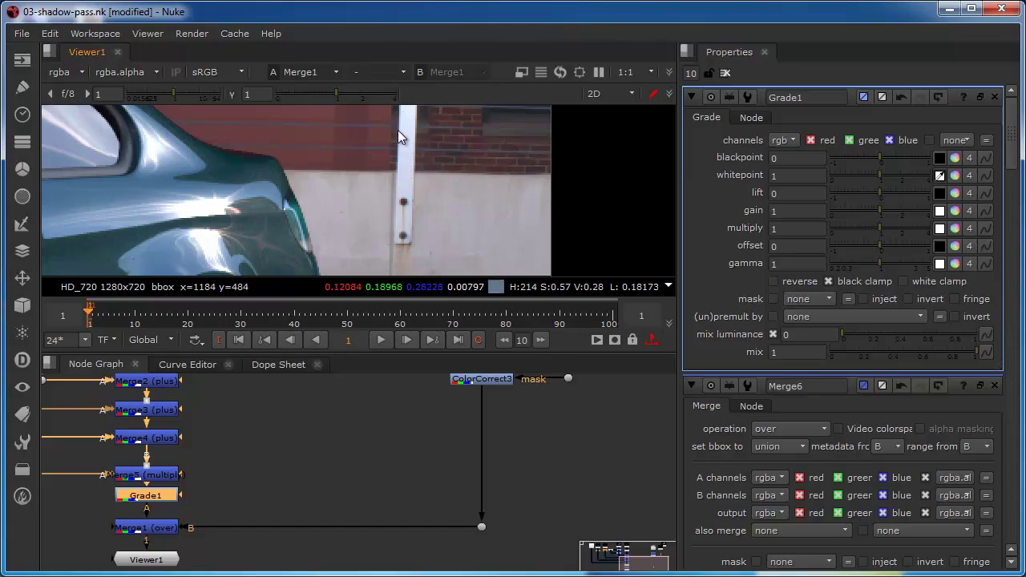
left_click_drag(403, 131, 411, 147, "ctrl+shift")
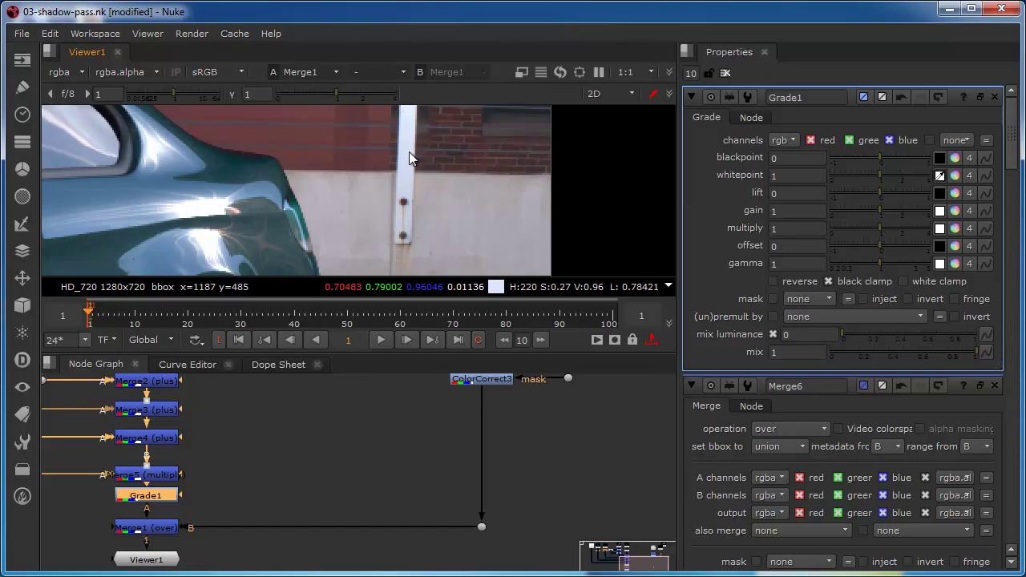
left_click(955, 176)
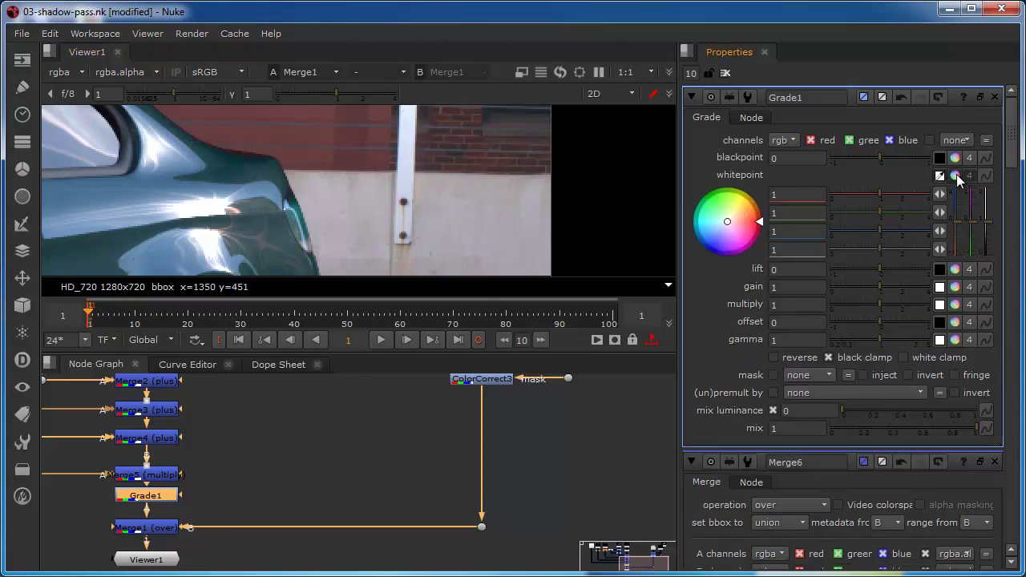
left_click(956, 174)
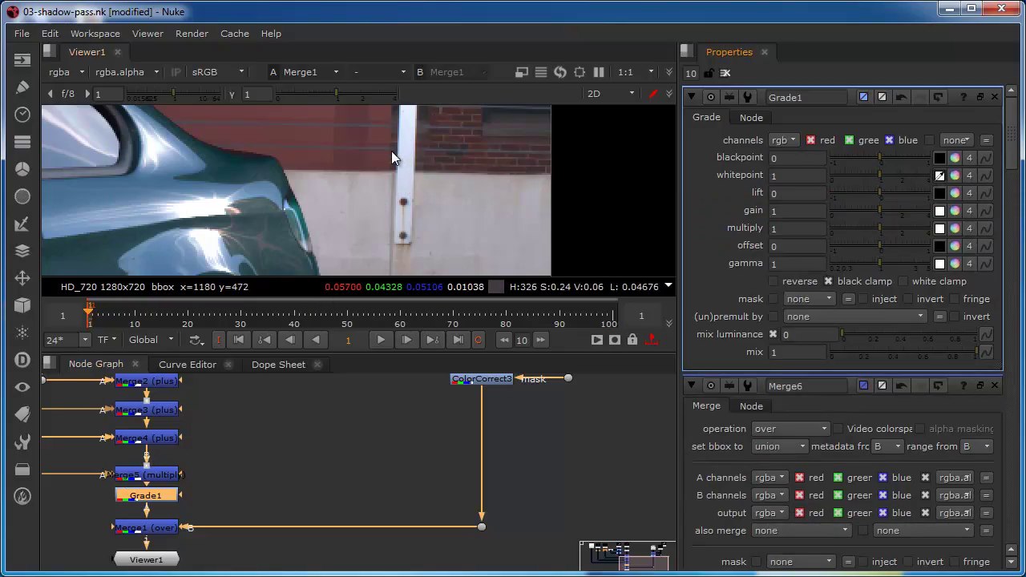
left_click_drag(402, 149, 412, 163, "ctrl+shift")
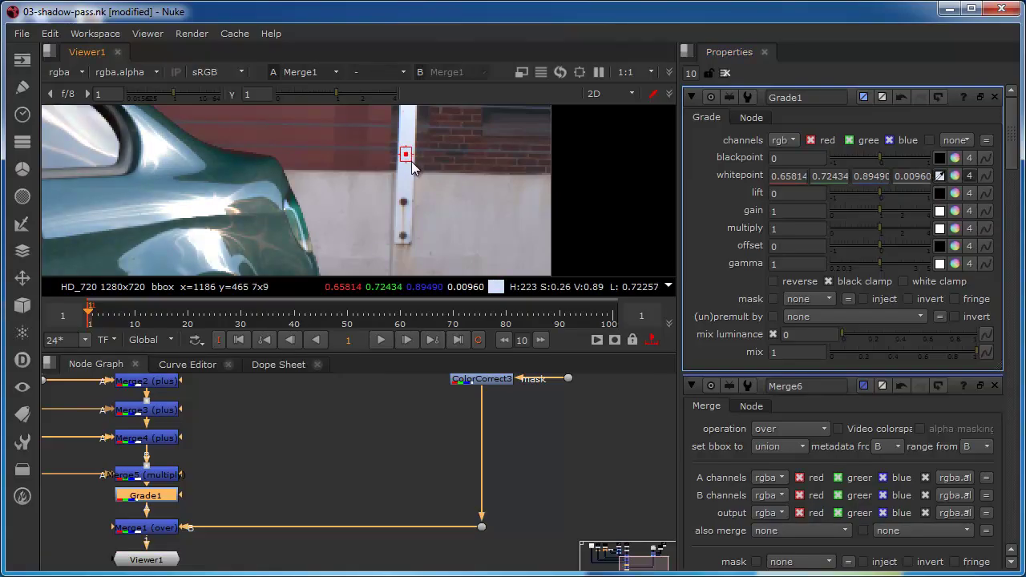
- Sample a dark area to set Grade1's blackpoint to 0.01139/0.01233/0.01484
scroll(383, 252, "down", 4)
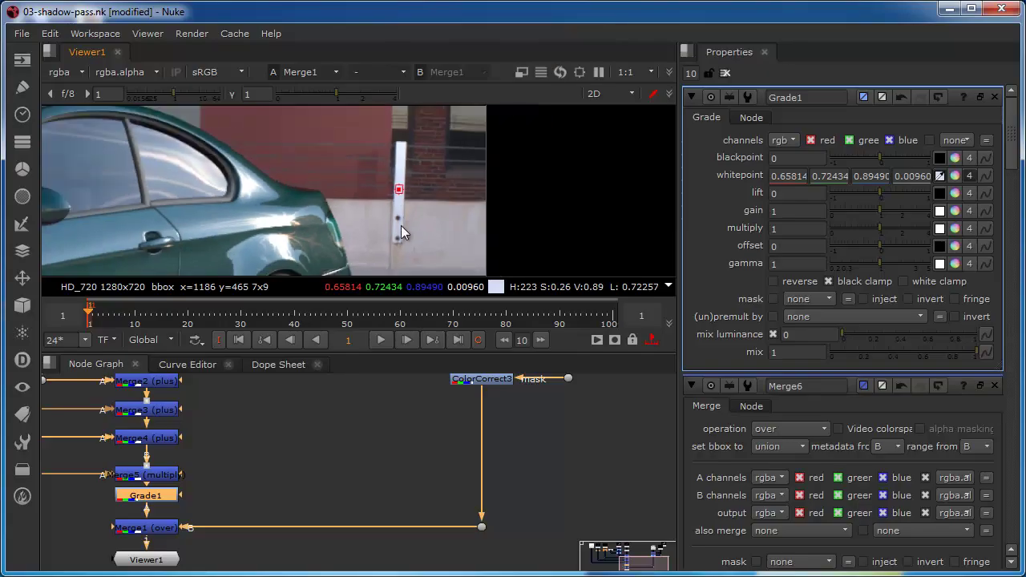
left_click(939, 175)
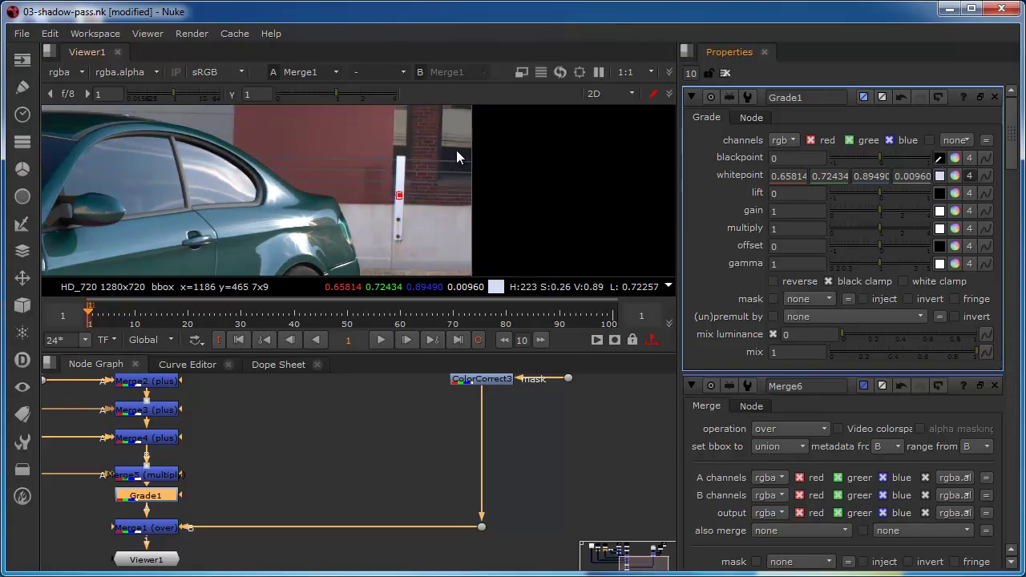
left_click_drag(456, 150, 462, 158, "ctrl+shift")
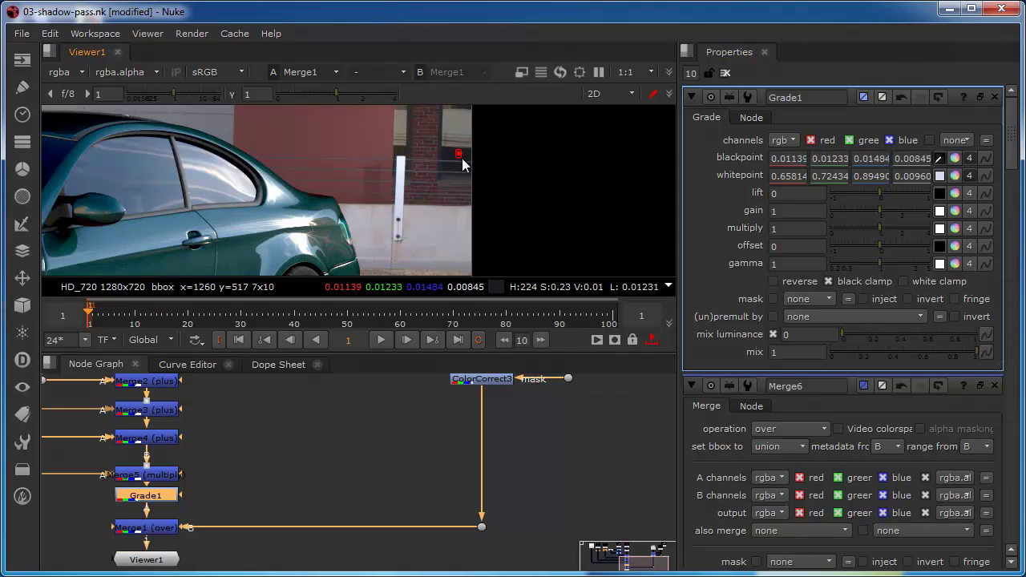
middle_click_drag(121, 246, 403, 130)
scroll(229, 170, "down", 5)
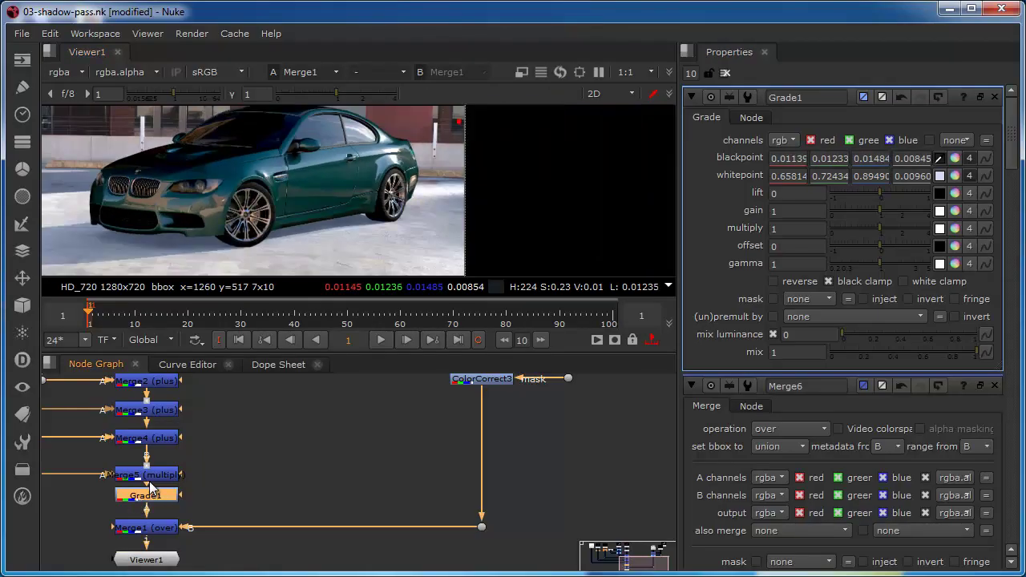
- Compare Grade1 off and on, then raise its gain to 1.9 to brighten the car
key("d")
key("d")
key("d")
key("d")
key("d")
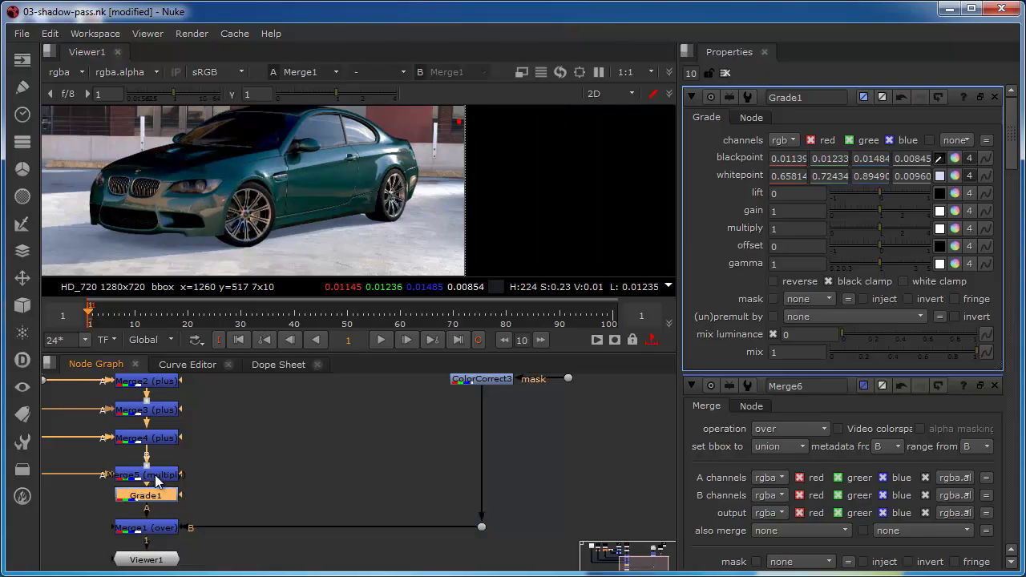
key("d")
left_click_drag(880, 211, 898, 214)
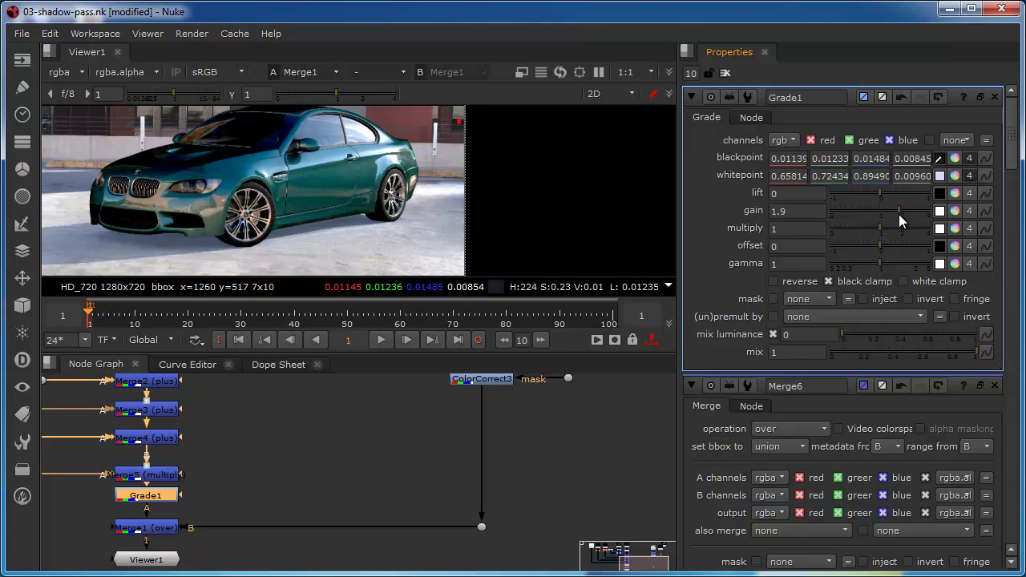
scroll(211, 213, "down", 2)
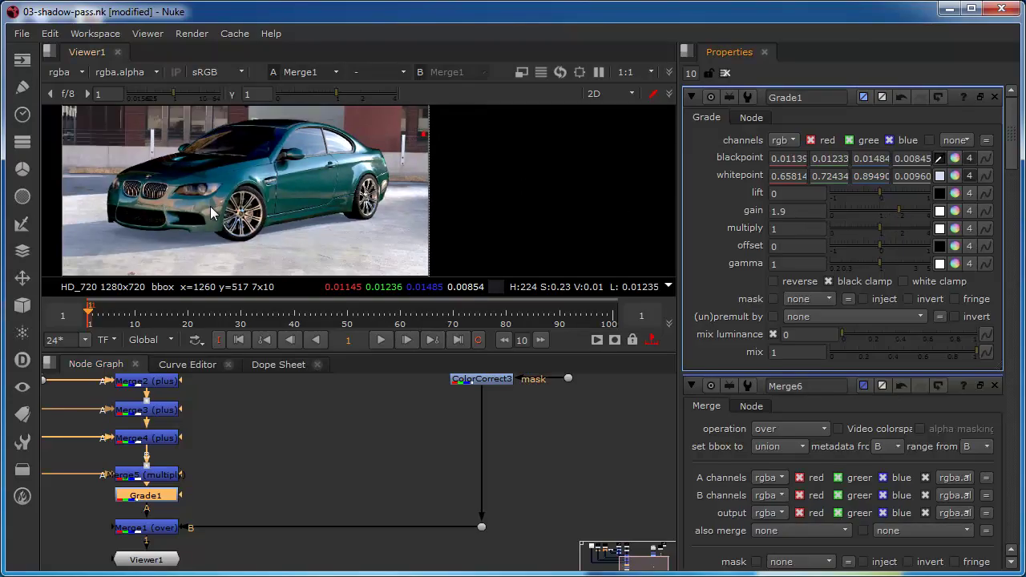
scroll(212, 212, "up", 1)
scroll(228, 206, "up", 1)
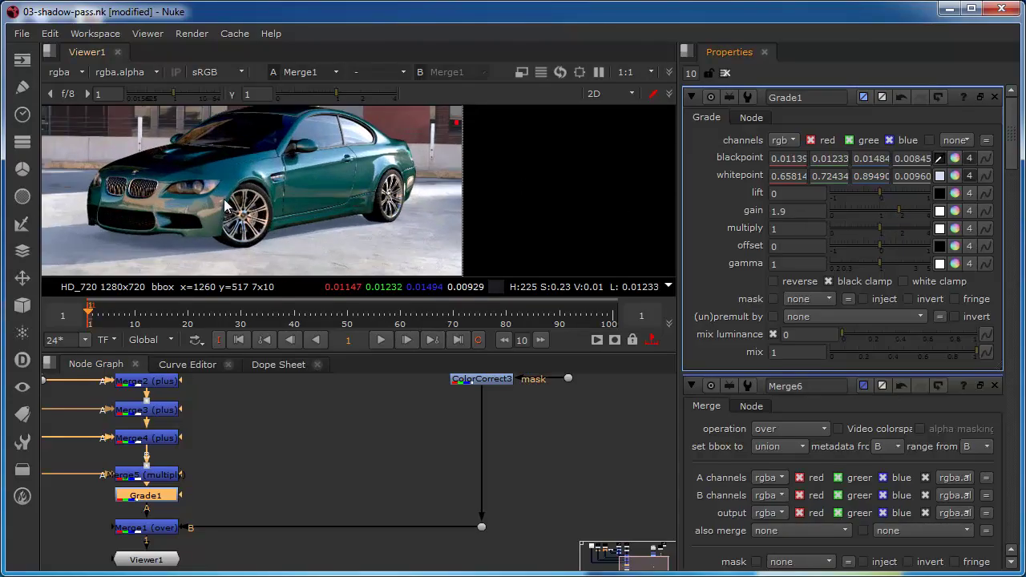
scroll(236, 202, "down", 1)
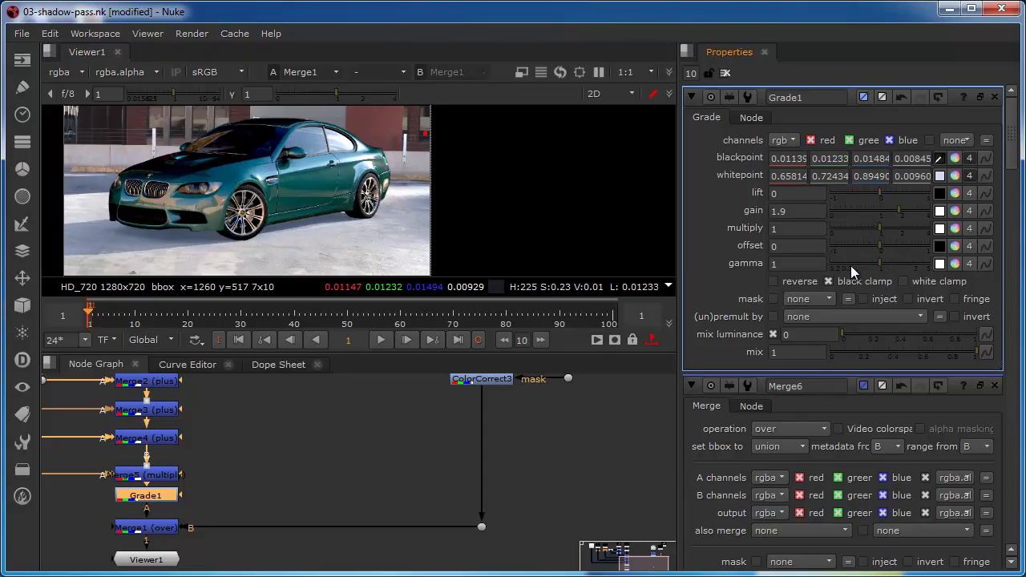
scroll(108, 196, "up", 2)
scroll(108, 197, "down", 3)
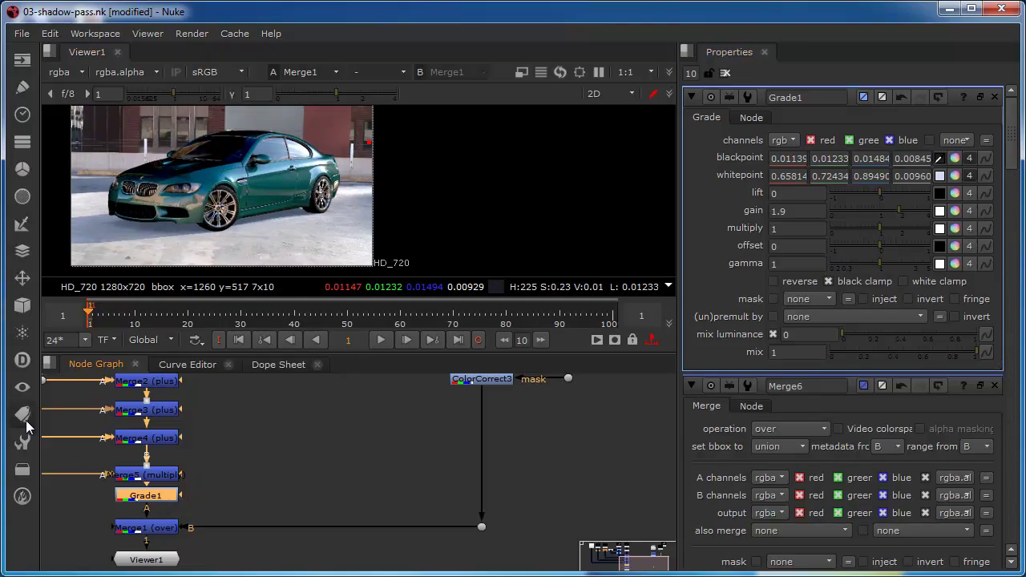
middle_click_drag(264, 437, 579, 507)
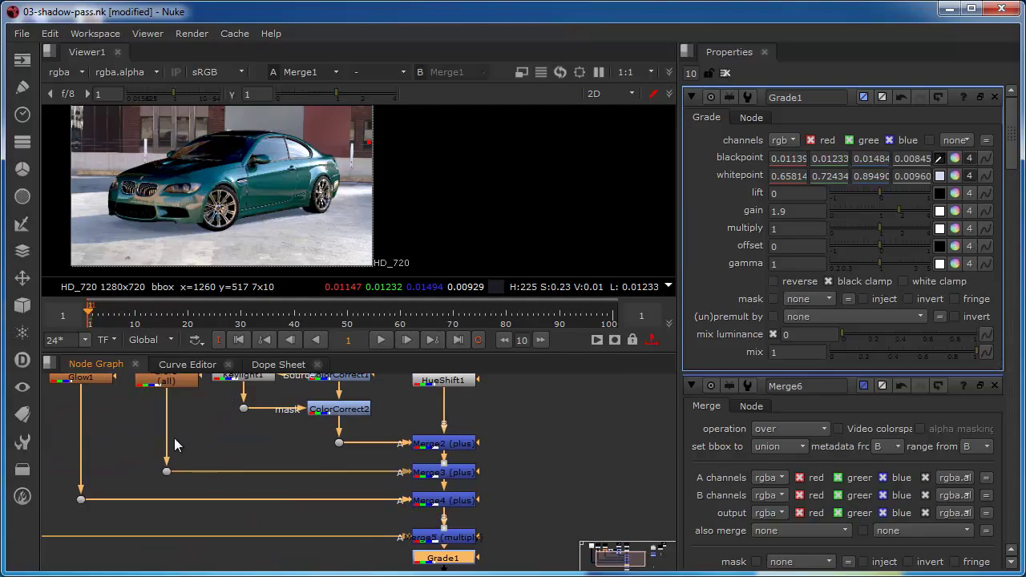
scroll(589, 471, "down", 1)
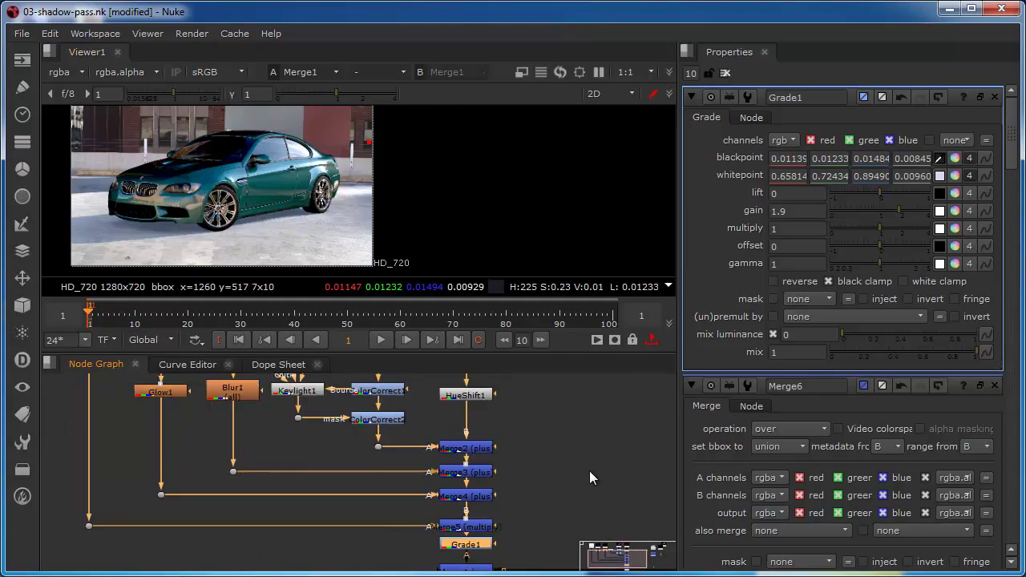
middle_click_drag(589, 470, 329, 408)
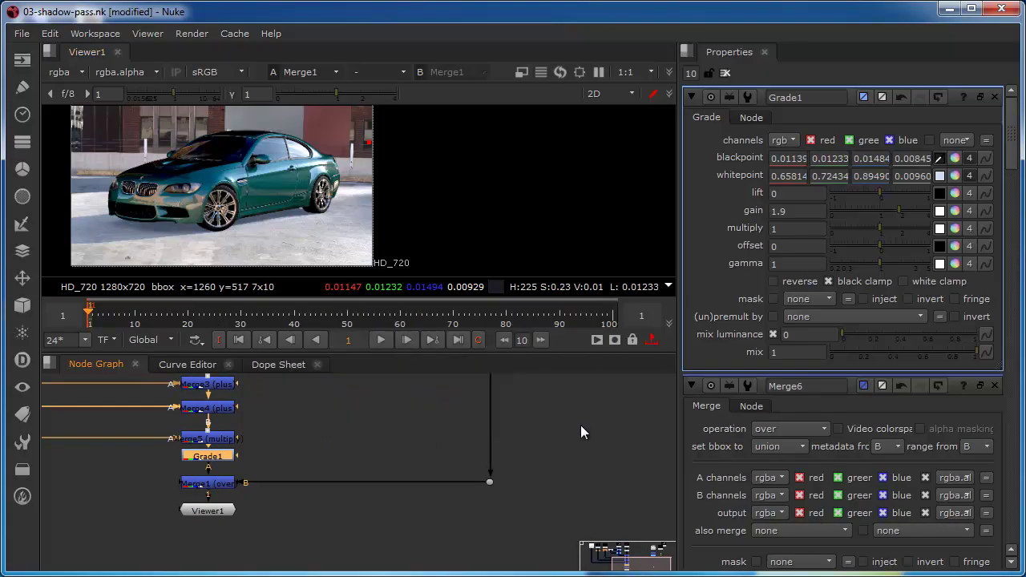
scroll(580, 425, "down", 2)
middle_click_drag(581, 417, 528, 499)
left_click(469, 412)
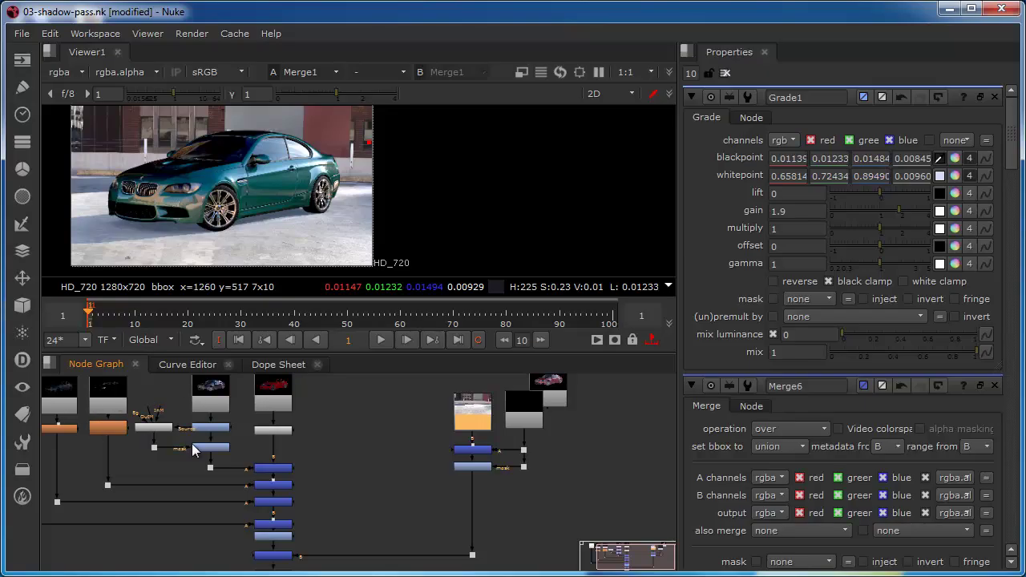
scroll(149, 444, "up", 3)
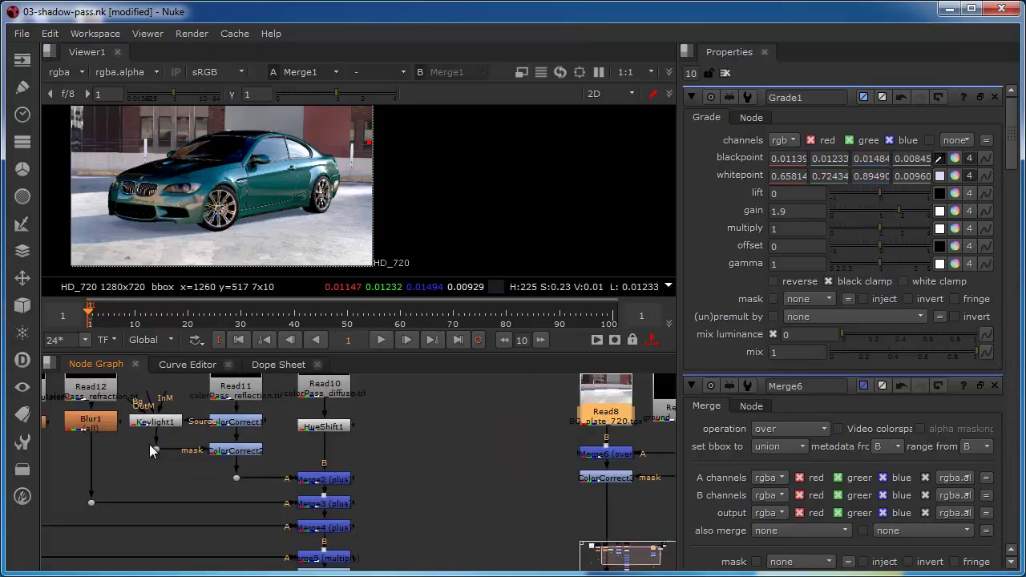
left_click(168, 423)
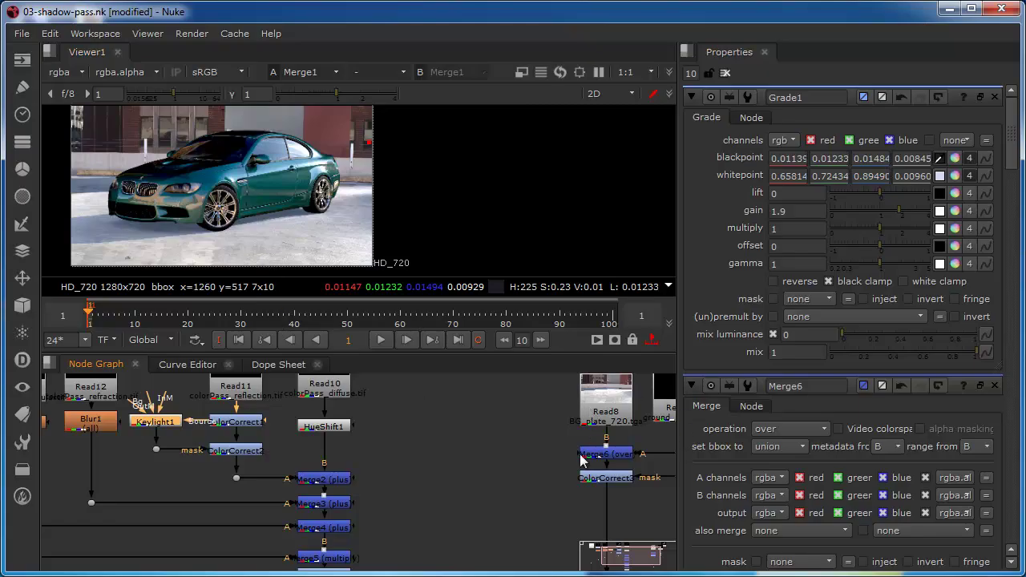
scroll(582, 460, "down", 1)
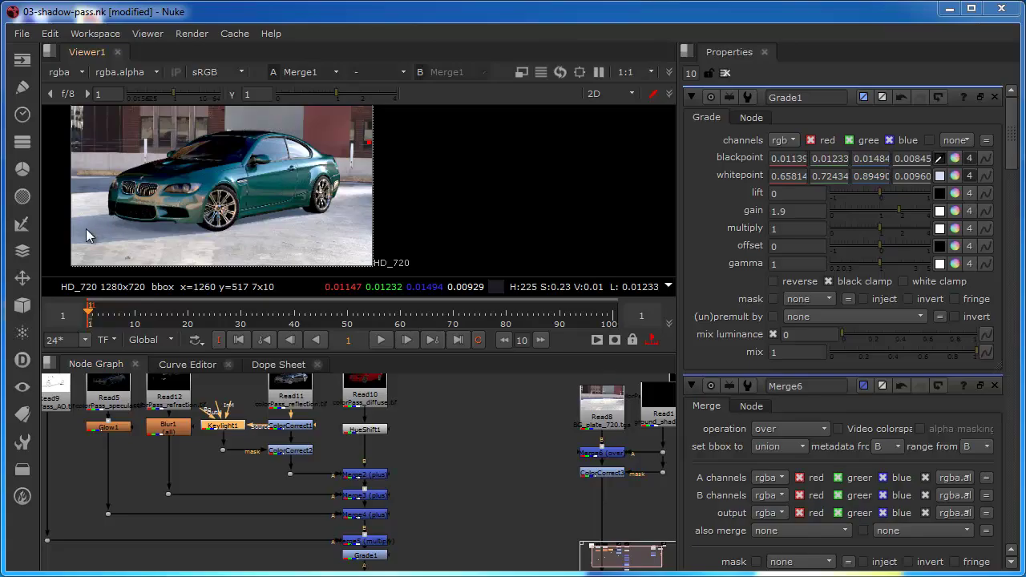
middle_click_drag(218, 241, 289, 238)
scroll(419, 254, "up", 3)
scroll(385, 237, "up", 2)
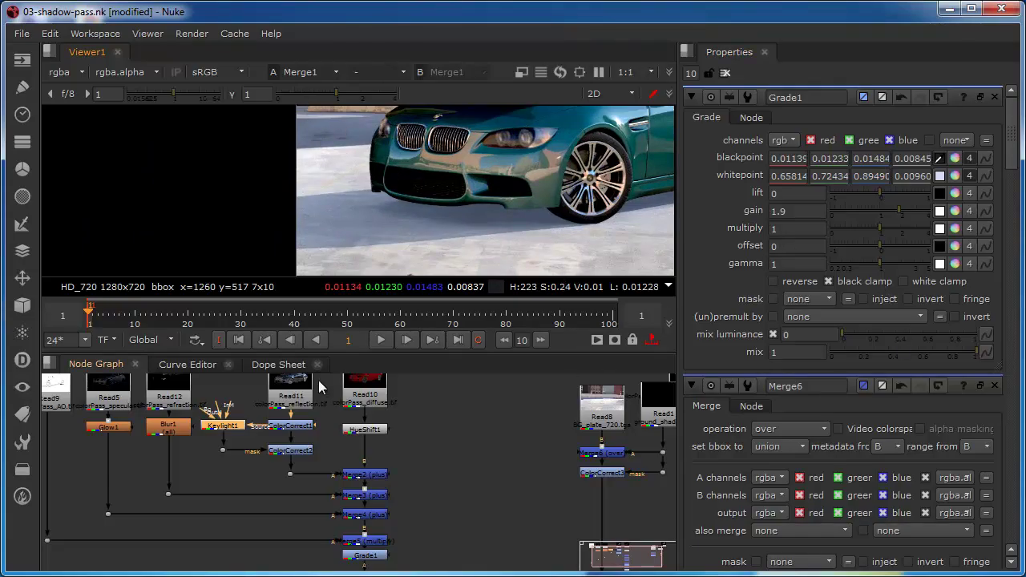
- Set Merge6's mix to 0.95 and move ColorCorrect3 down below Merge6
left_click(606, 455)
double_click(606, 454)
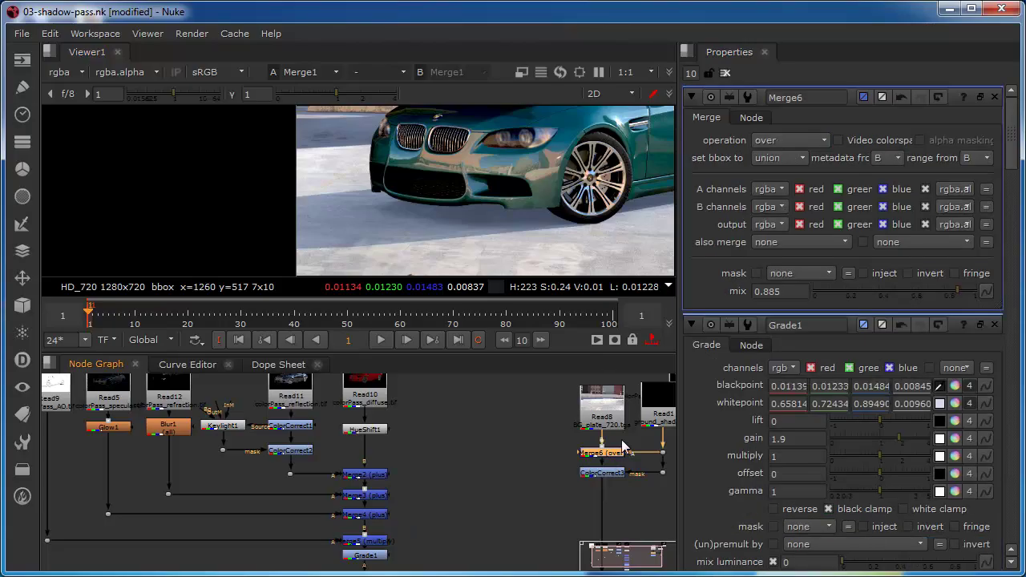
left_click_drag(957, 291, 969, 293)
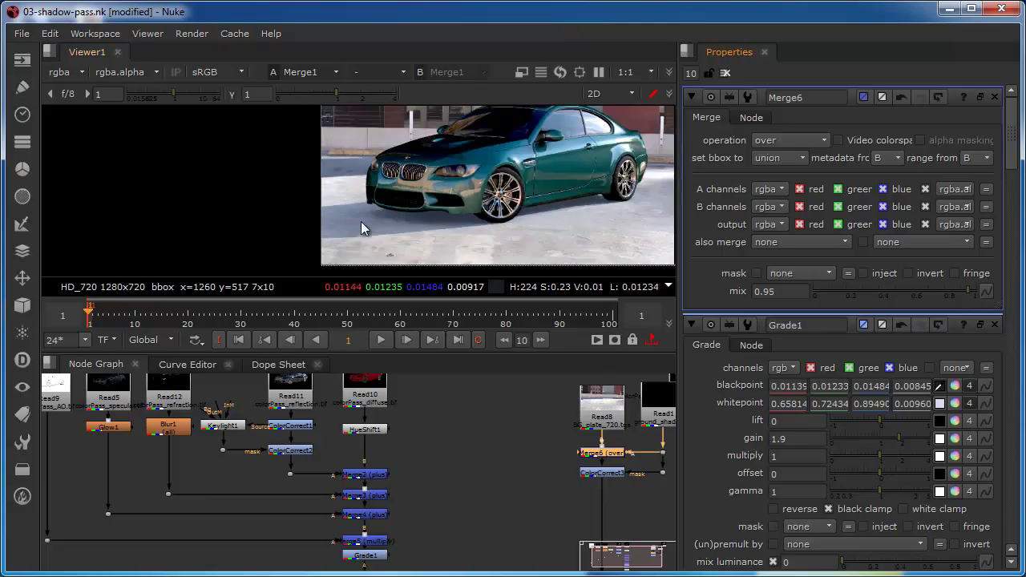
left_click(606, 474)
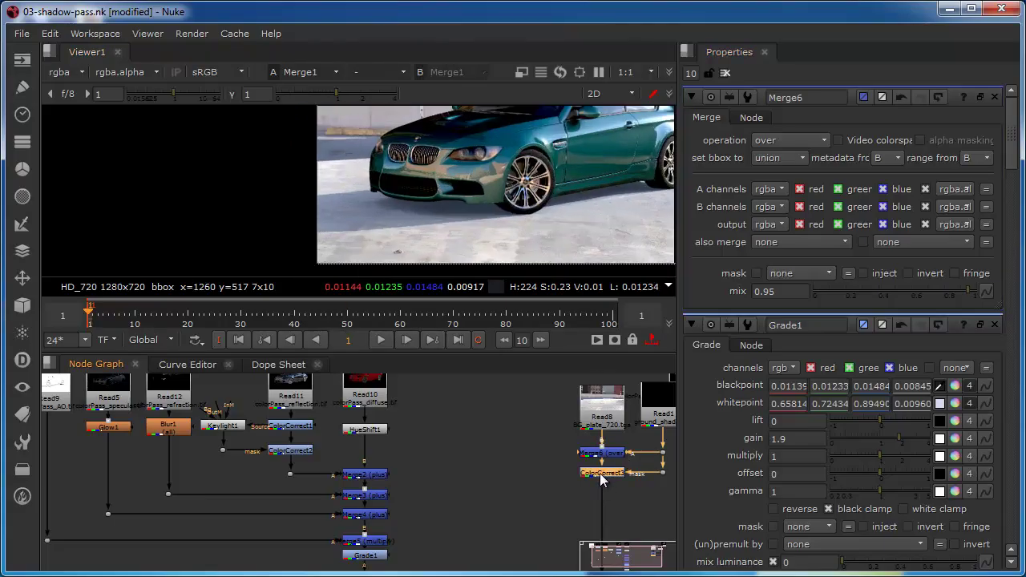
left_click_drag(601, 472, 600, 494)
- Add a Blur2 after Merge6, mask it with rgba.alpha, and set its size to 0.5
left_click(604, 454)
key("b")
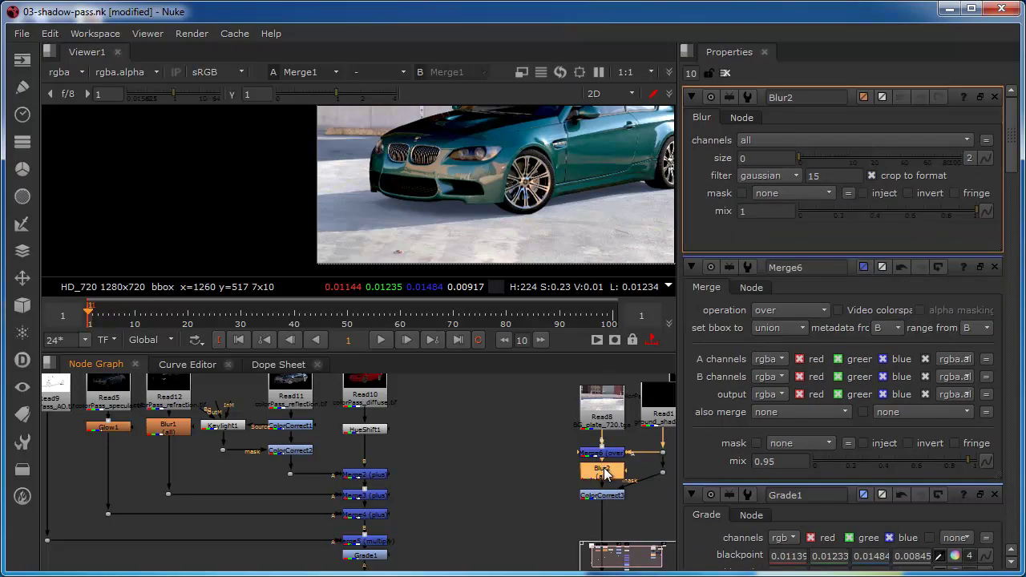
left_click_drag(802, 163, 855, 164)
middle_click_drag(545, 439, 340, 388)
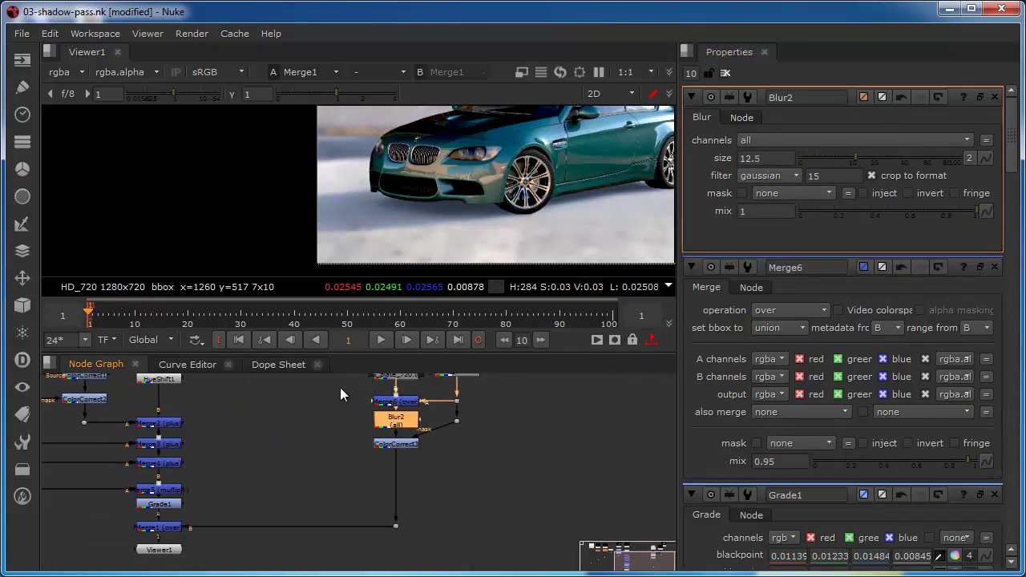
left_click_drag(437, 423, 456, 402)
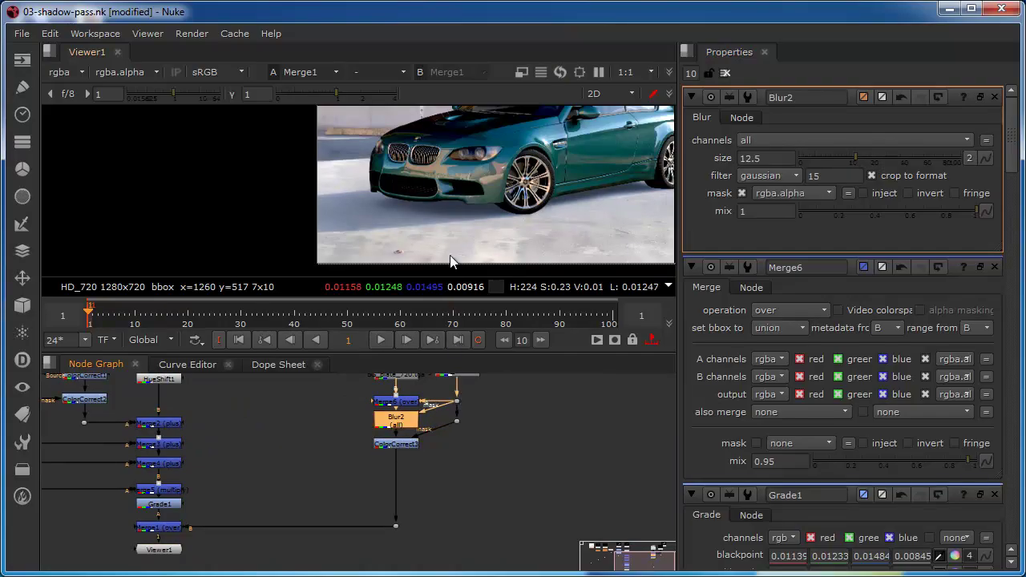
left_click(852, 159)
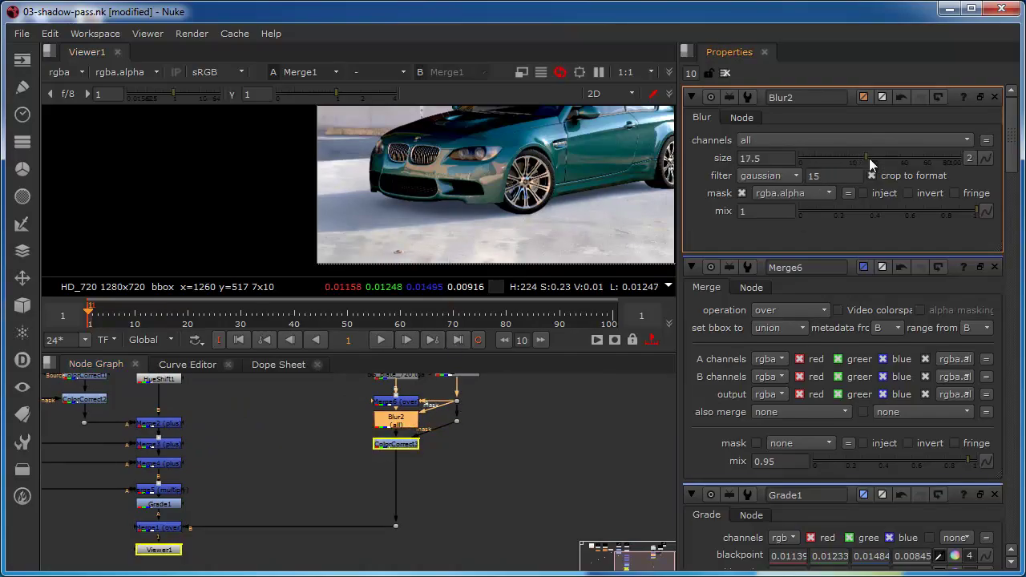
left_click(811, 160)
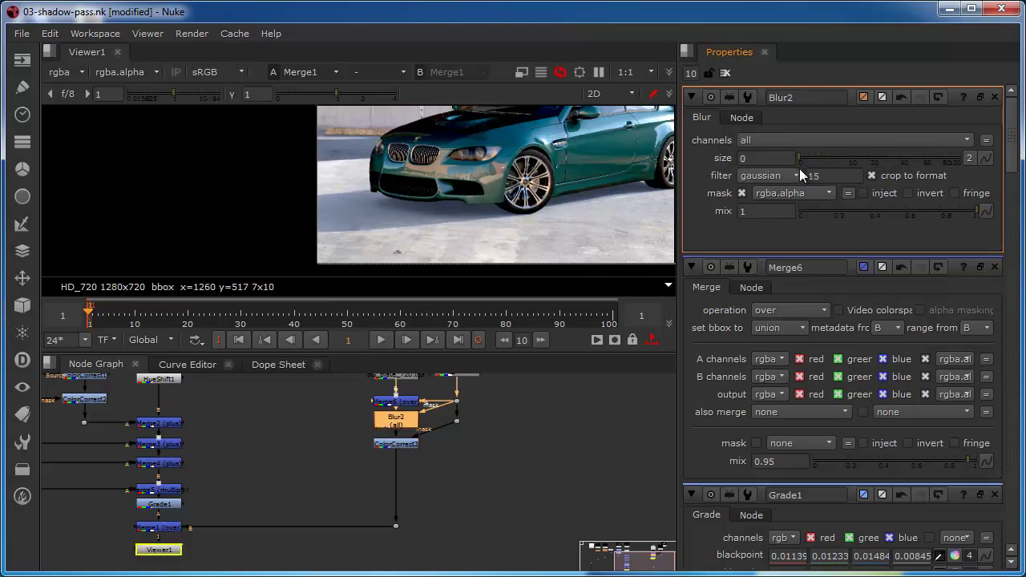
left_click(812, 172)
left_click(811, 172)
scroll(370, 173, "down", 2)
scroll(481, 172, "up", 3)
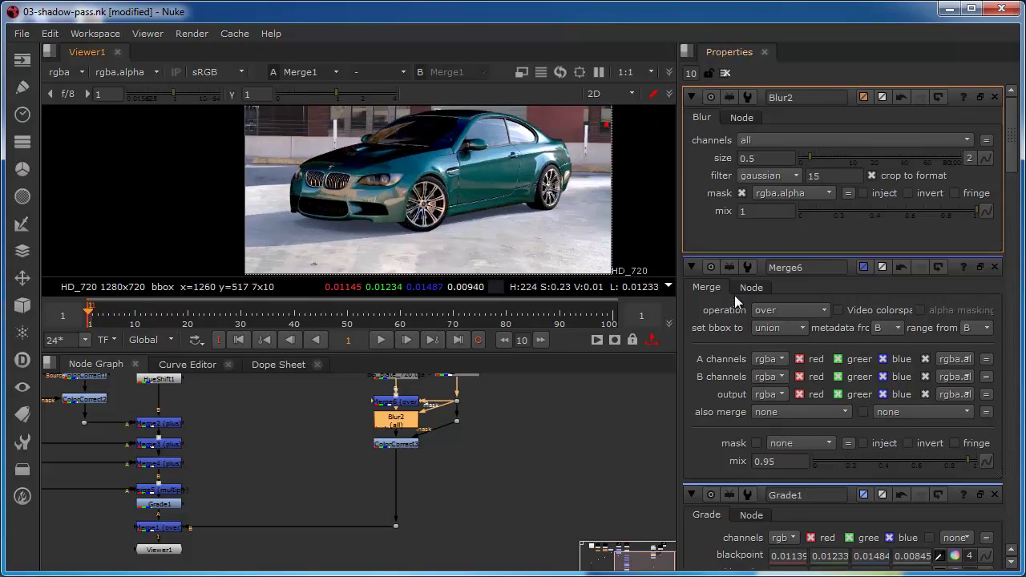